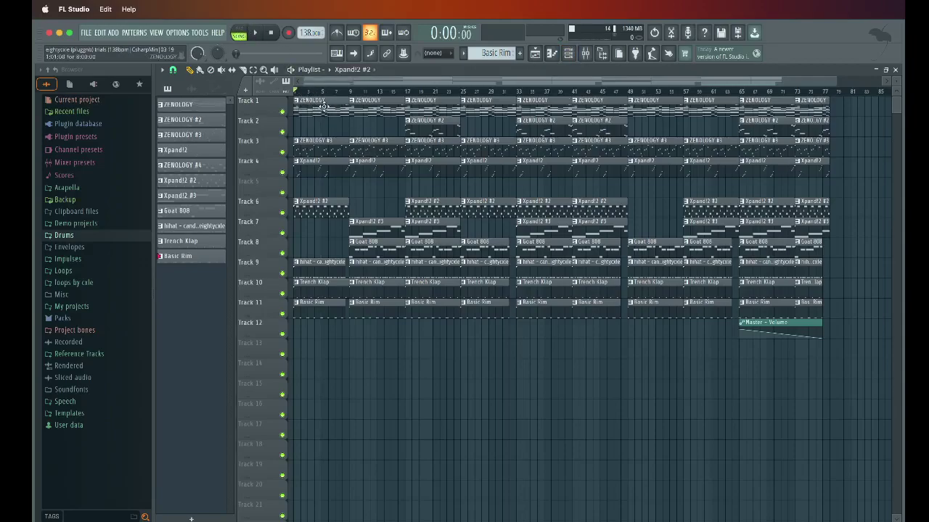
Open the Track 1 ZENOLOGY chord pattern for note editing and look at the instrument's preset in the preset browser.
{"action": "double_click", "coordinate": [322, 107]}
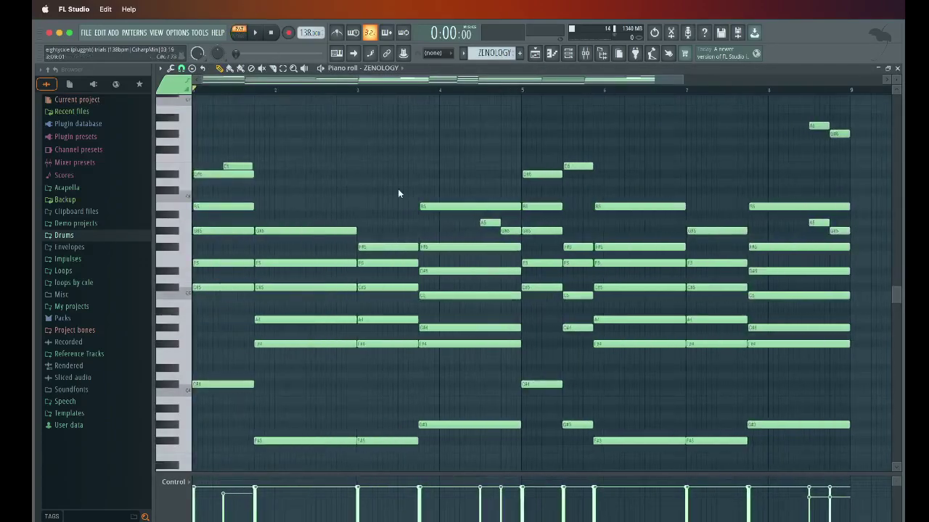
{"action": "left_click", "coordinate": [568, 53]}
{"action": "left_click", "coordinate": [232, 95]}
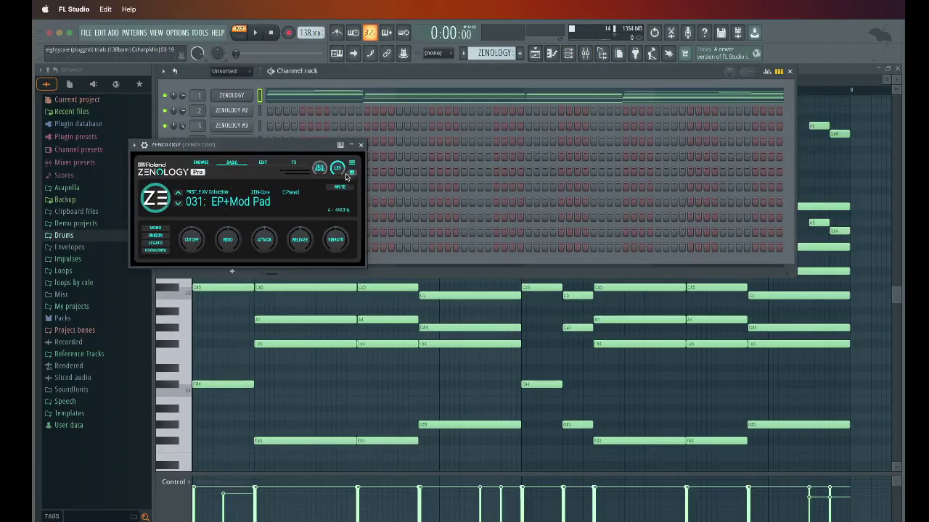
{"action": "left_click", "coordinate": [262, 205]}
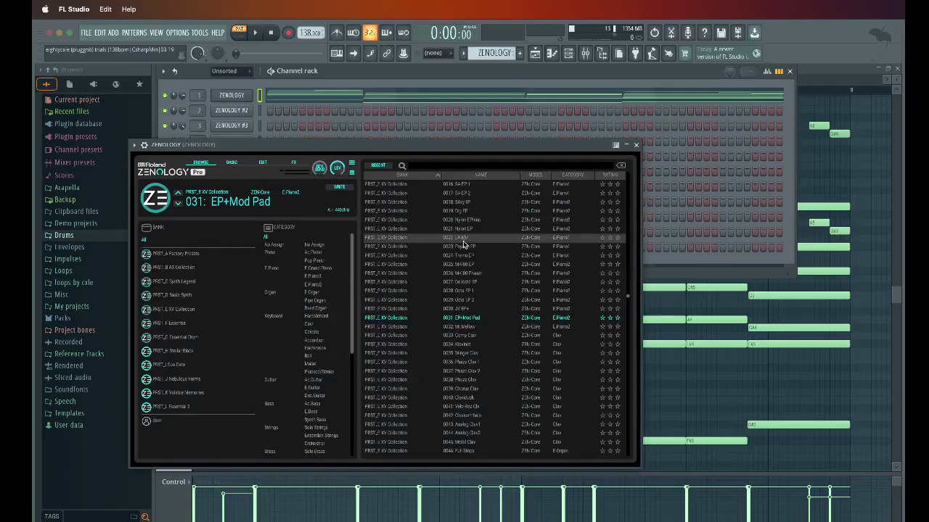
{"action": "left_click", "coordinate": [635, 146]}
{"action": "left_click", "coordinate": [790, 70]}
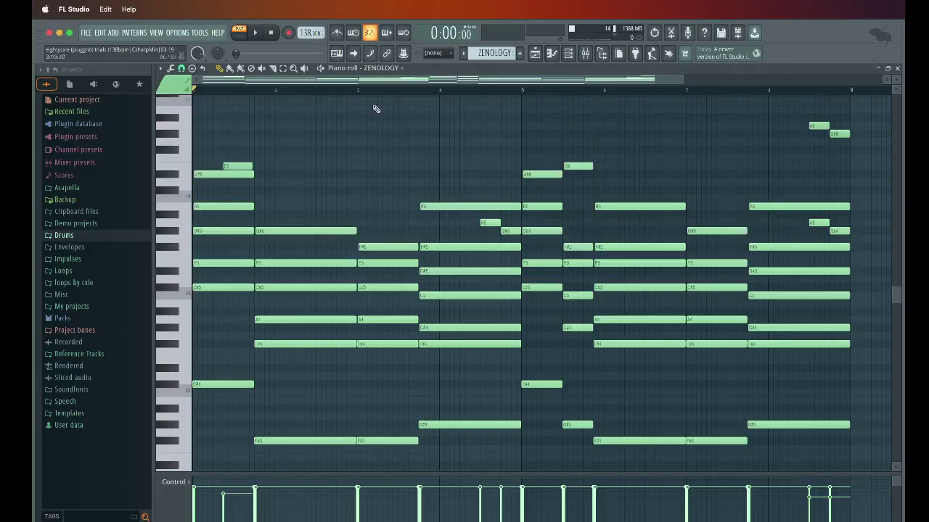
Play the ZENOLOGY chord progression through to bar 8 and stop playback.
{"action": "key", "text": "space"}
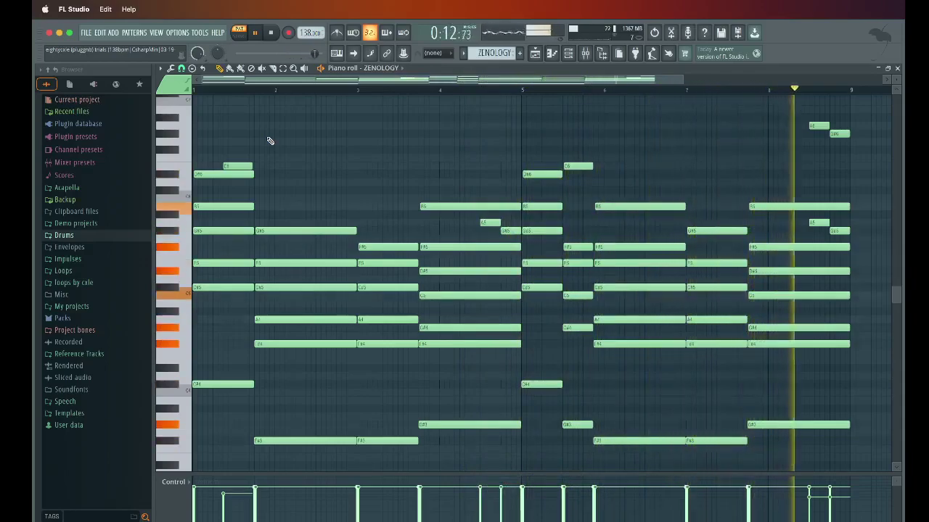
{"action": "key", "text": "space"}
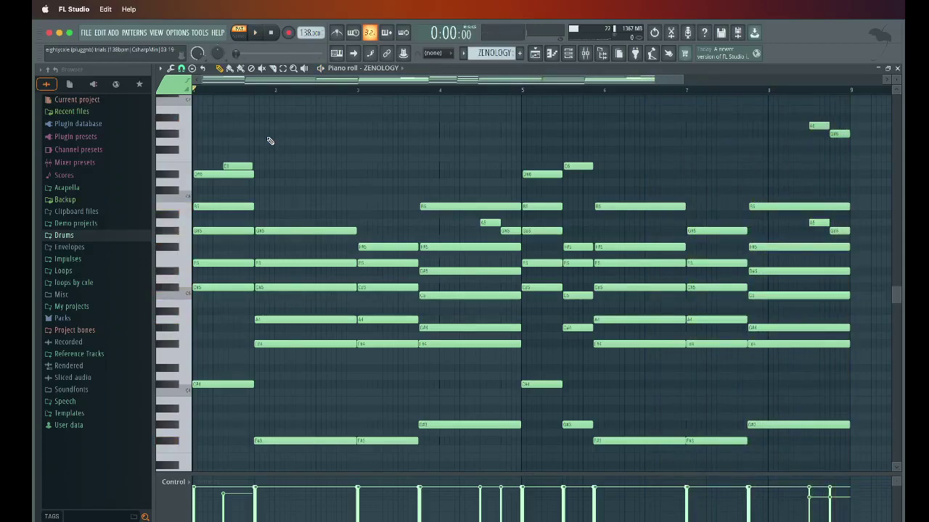
Delete the short top note above the first chord and the two short passing notes at the end of bar 4.
{"action": "right_click", "coordinate": [236, 167]}
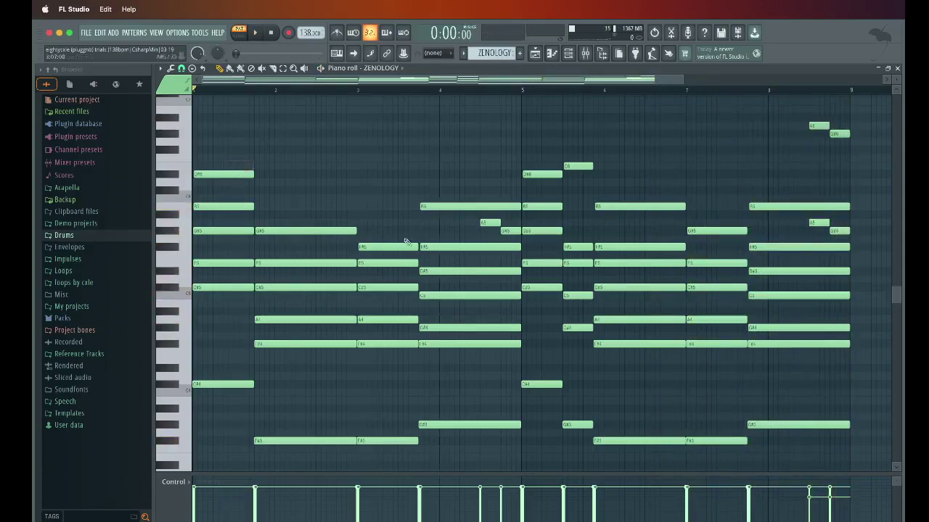
{"action": "left_click_drag", "start_coordinate": [471, 217], "coordinate": [521, 237]}
{"action": "key", "text": "Delete"}
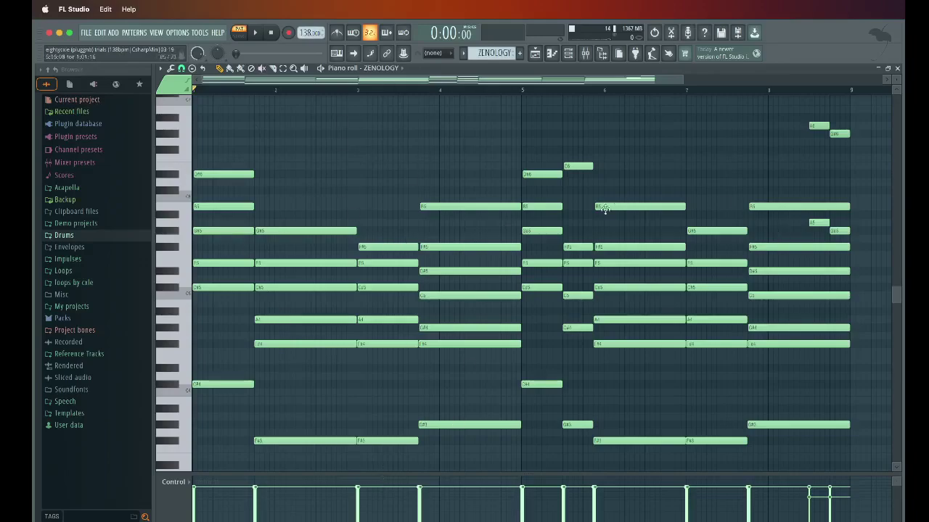
In bar 5, shorten the first chord, shift the second chord earlier, and extend the following chord's start to meet it.
{"action": "left_click_drag", "start_coordinate": [549, 182], "coordinate": [551, 392]}
{"action": "left_click_drag", "start_coordinate": [581, 428], "coordinate": [583, 156]}
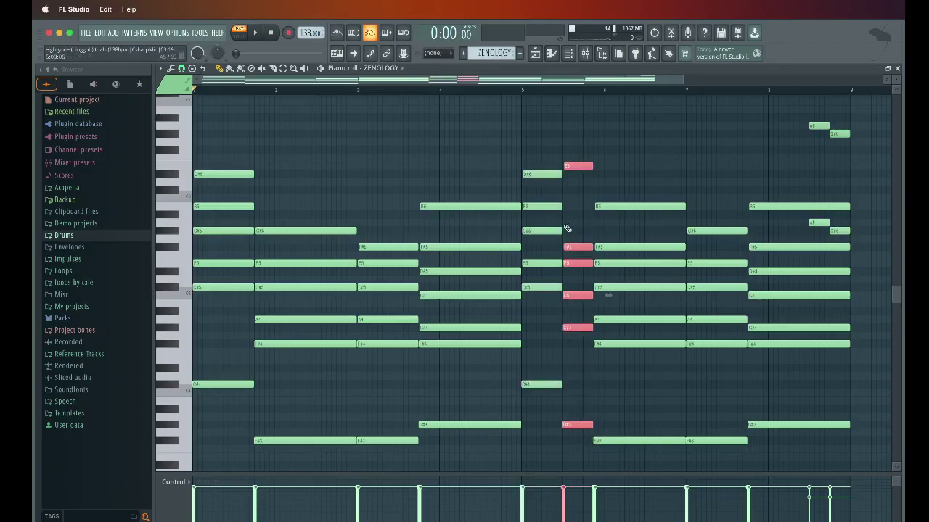
{"action": "scroll", "coordinate": [573, 83], "scroll_direction": "up", "scroll_amount": 3}
{"action": "left_click_drag", "start_coordinate": [574, 444], "coordinate": [539, 145]}
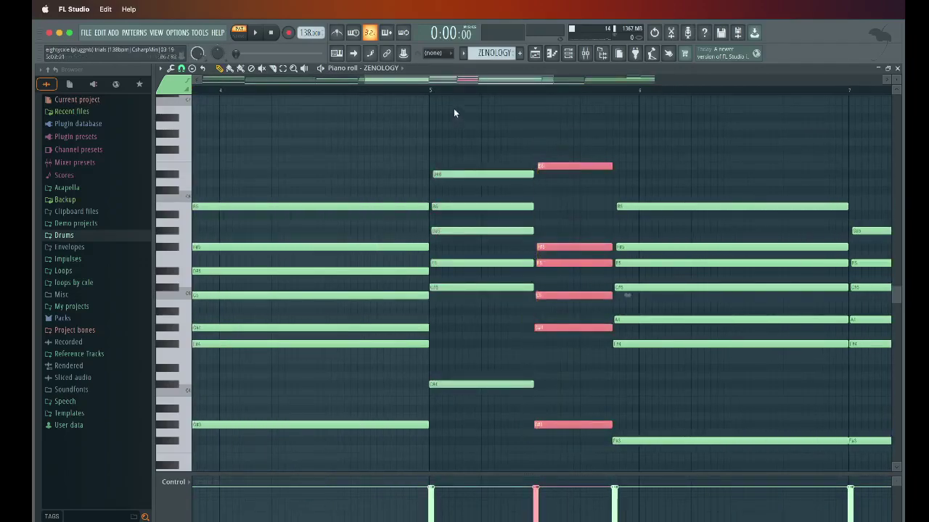
{"action": "left_click", "coordinate": [560, 142]}
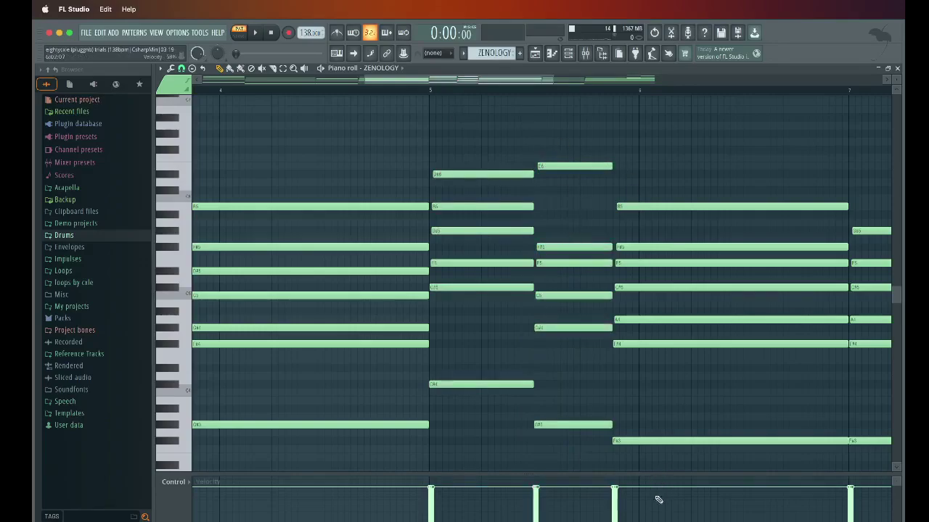
{"action": "left_click_drag", "start_coordinate": [615, 445], "coordinate": [612, 182]}
{"action": "left_click_drag", "start_coordinate": [612, 166], "coordinate": [588, 163]}
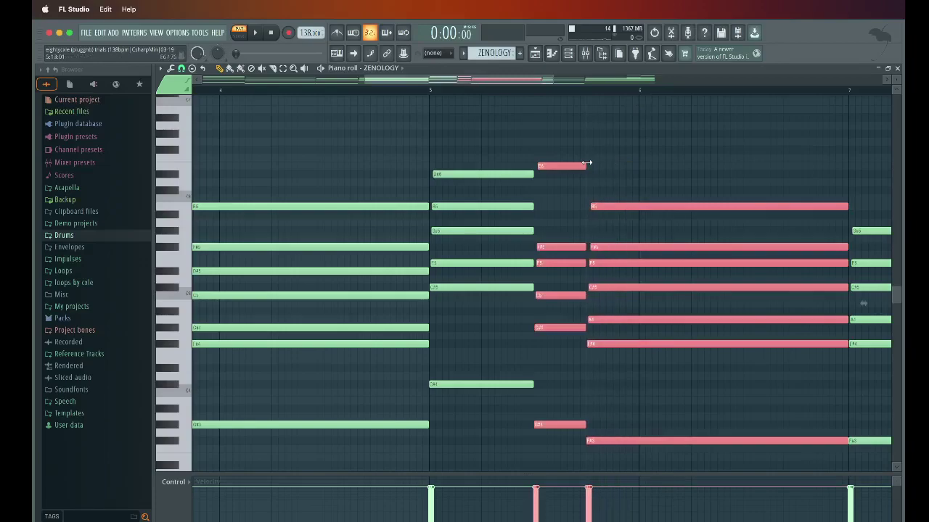
{"action": "left_click_drag", "start_coordinate": [549, 433], "coordinate": [508, 176]}
{"action": "left_click", "coordinate": [539, 208]}
Play the retimed chords from the start of bar 5.
{"action": "left_click", "coordinate": [432, 92]}
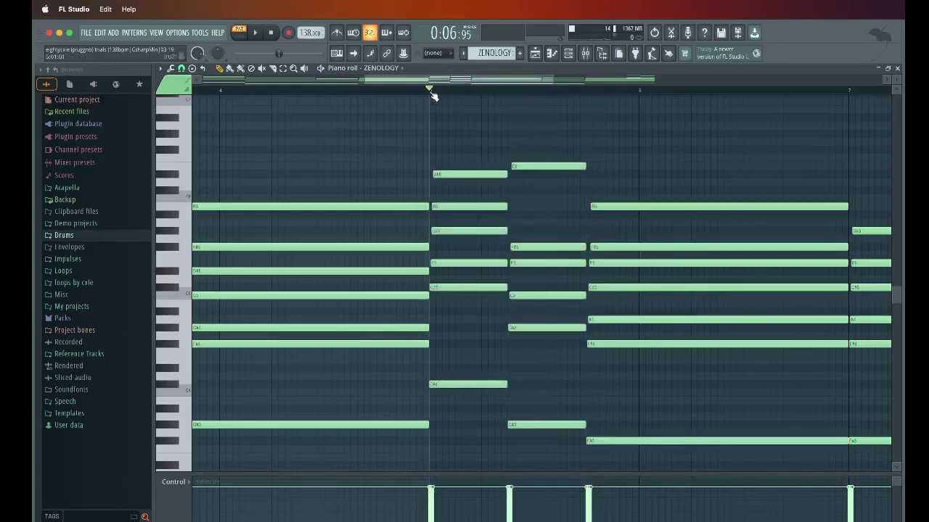
{"action": "key", "text": "space"}
{"action": "key", "text": "space"}
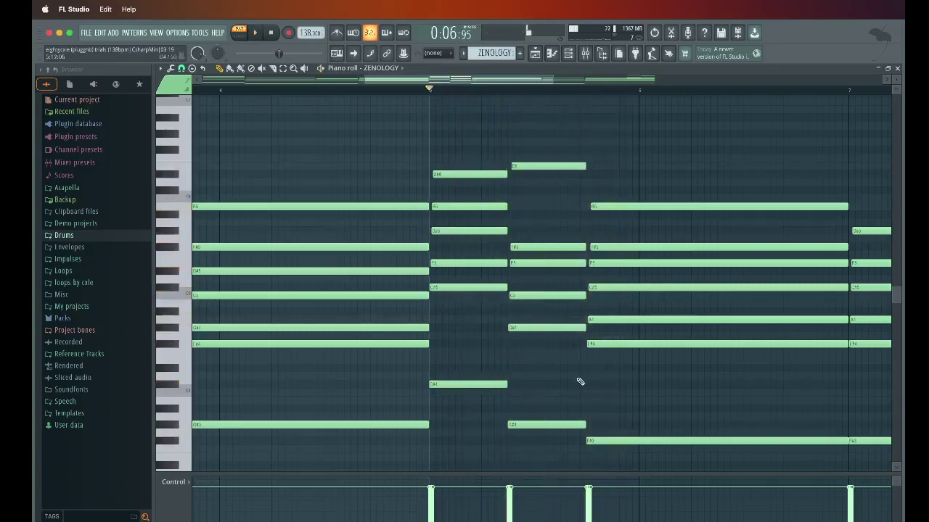
Undo the bar 5 chord timing changes and the deletions of the short passing notes.
{"action": "key", "text": "ctrl+alt+z"}
{"action": "key", "text": "ctrl+alt+z"}
{"action": "key", "text": "ctrl+alt+z"}
{"action": "key", "text": "ctrl+alt+z"}
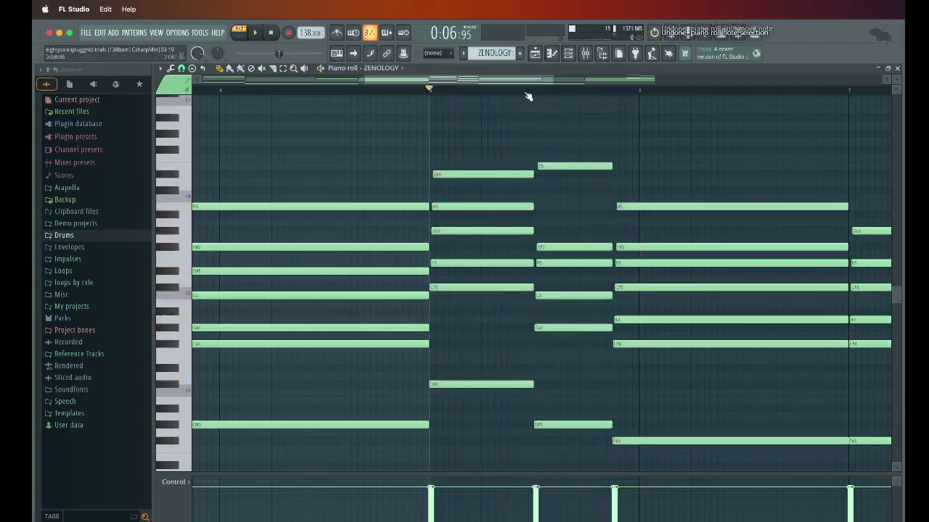
{"action": "scroll", "coordinate": [528, 96], "scroll_direction": "down", "scroll_amount": 5}
{"action": "key", "text": "ctrl+alt+z"}
{"action": "key", "text": "ctrl+alt+z"}
{"action": "key", "text": "ctrl+alt+z"}
{"action": "key", "text": "ctrl+alt+z"}
{"action": "key", "text": "ctrl+alt+z"}
{"action": "key", "text": "ctrl+alt+z"}
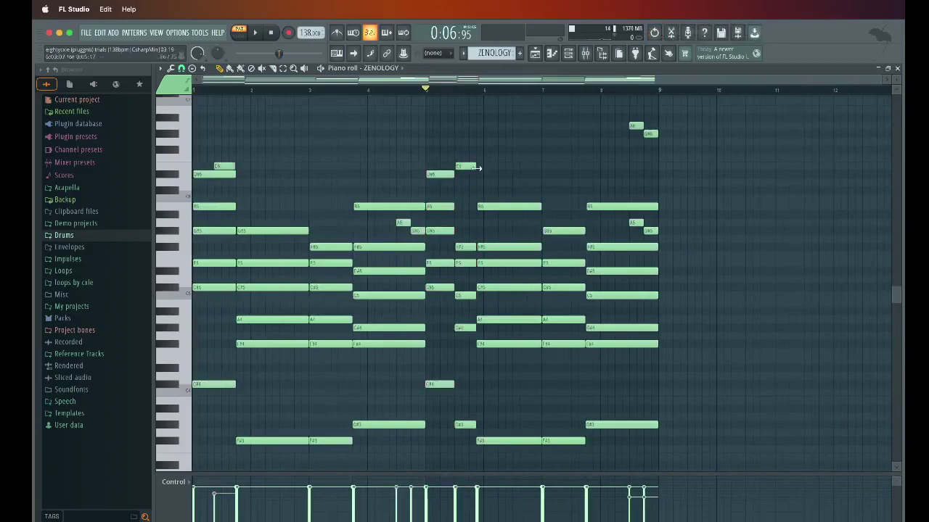
Select the lowest row of bass notes across all eight bars to examine the chord roots, then clear the selection.
{"action": "scroll", "coordinate": [244, 153], "scroll_direction": "down", "scroll_amount": 1}
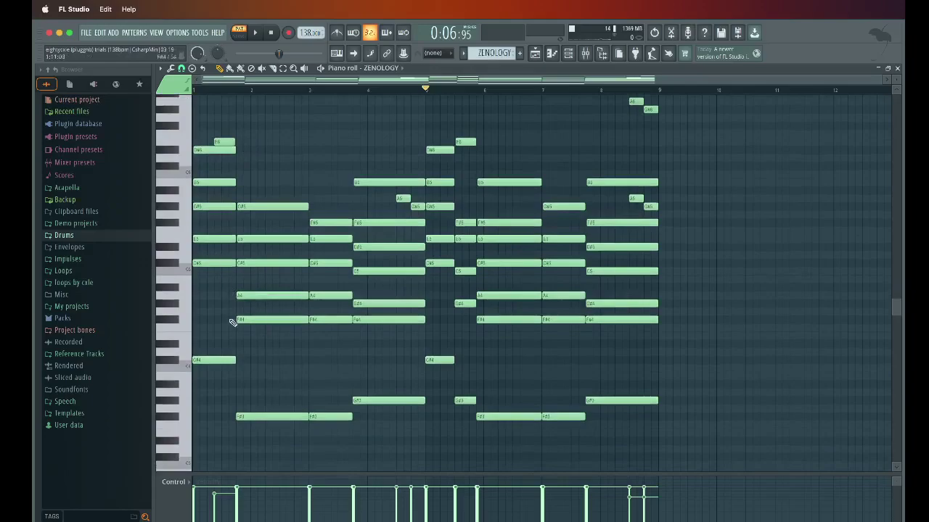
{"action": "left_click_drag", "start_coordinate": [654, 450], "coordinate": [199, 356]}
{"action": "left_click", "coordinate": [318, 387]}
{"action": "left_click_drag", "start_coordinate": [664, 437], "coordinate": [177, 357]}
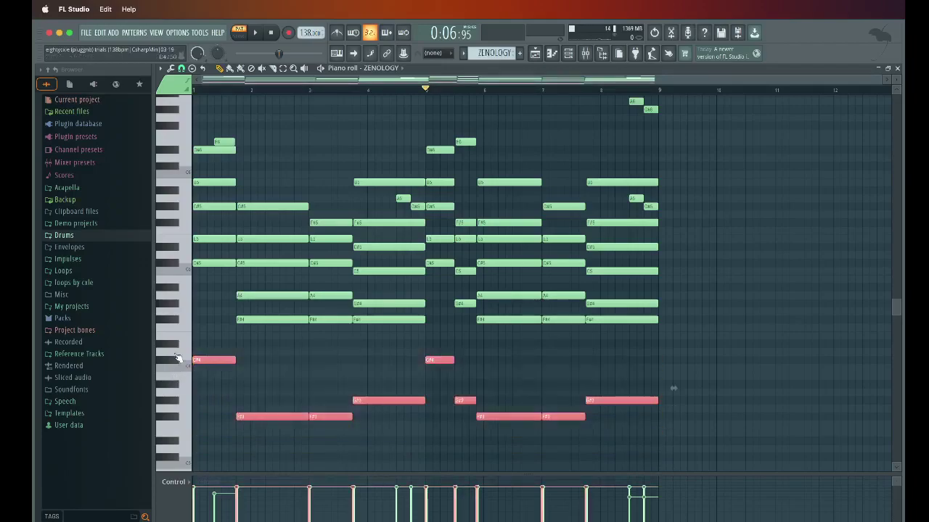
{"action": "left_click", "coordinate": [261, 357]}
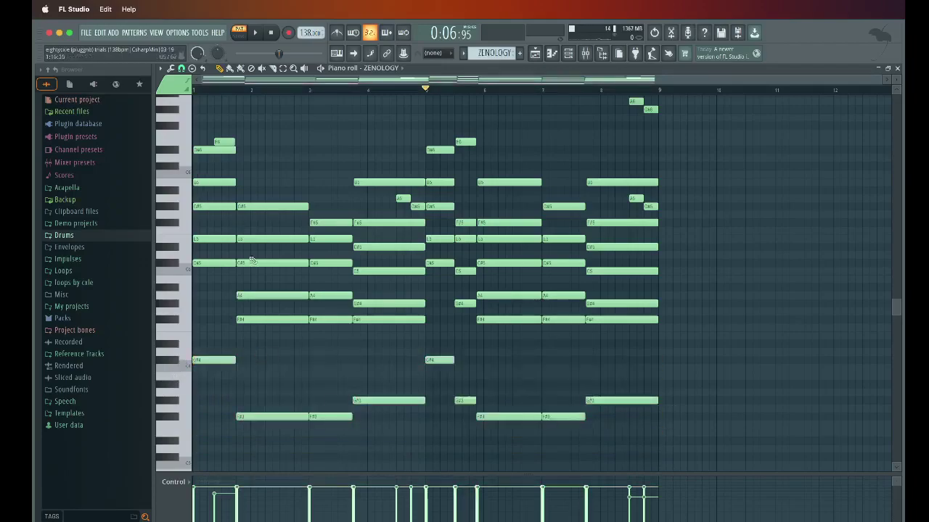
{"action": "left_click_drag", "start_coordinate": [644, 463], "coordinate": [232, 355]}
{"action": "left_click", "coordinate": [326, 365]}
{"action": "left_click_drag", "start_coordinate": [605, 429], "coordinate": [203, 358]}
{"action": "right_click", "coordinate": [232, 360]}
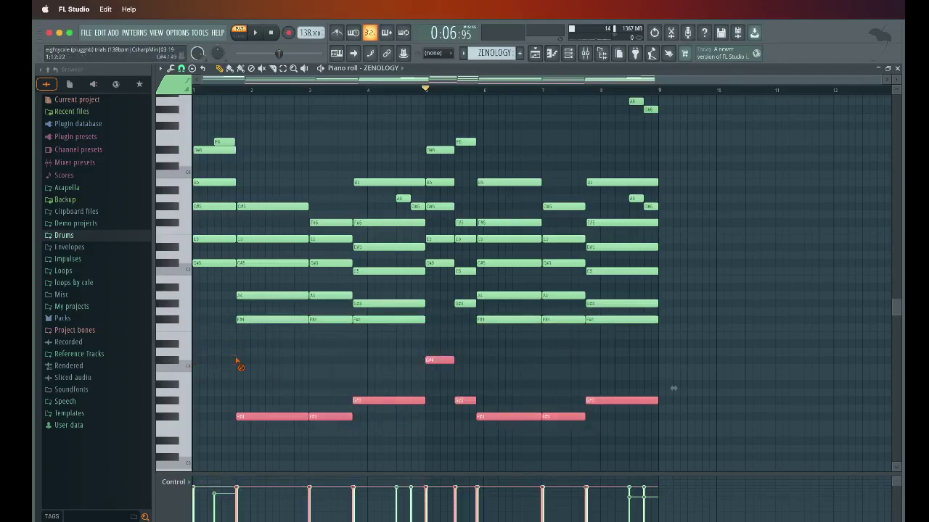
{"action": "key", "text": "ctrl+z"}
{"action": "left_click", "coordinate": [247, 365]}
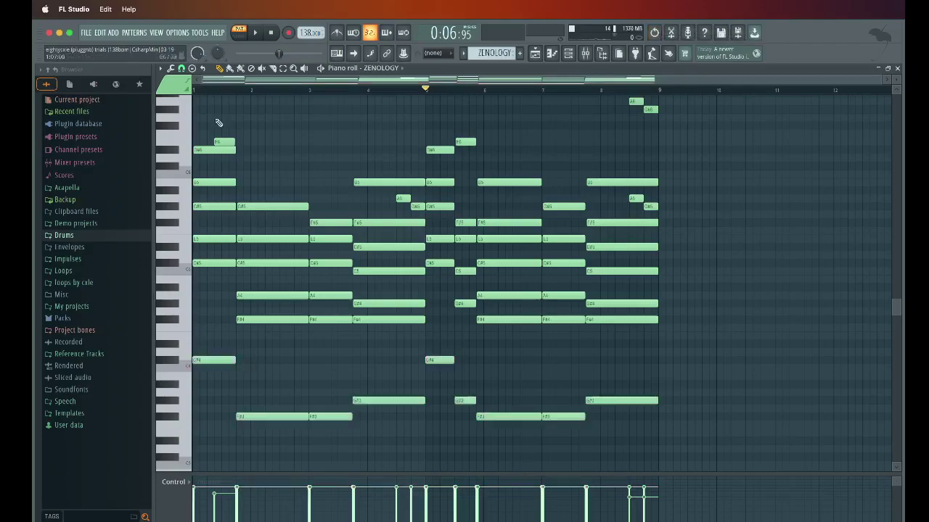
Examine the notes of the first chord and their staggered start positions.
{"action": "left_click_drag", "start_coordinate": [208, 94], "coordinate": [254, 196]}
{"action": "left_click_drag", "start_coordinate": [223, 148], "coordinate": [219, 421]}
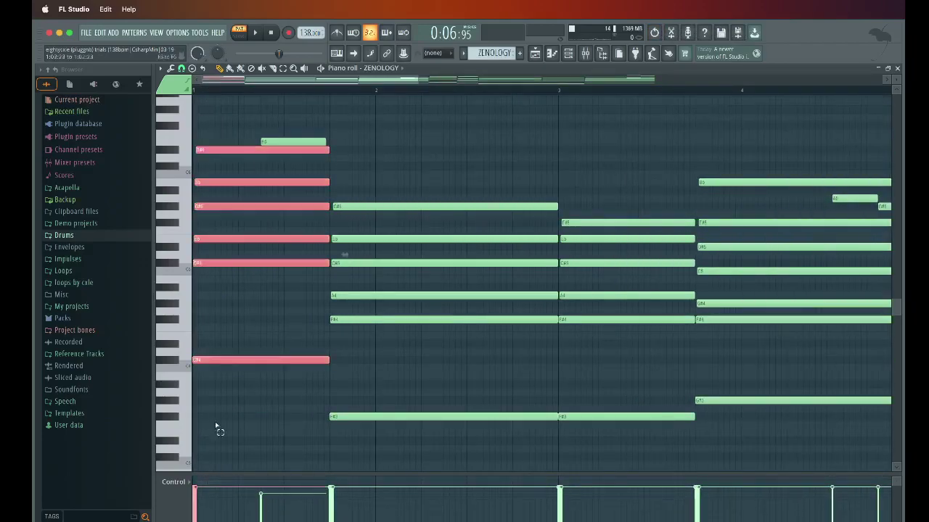
{"action": "left_click", "coordinate": [229, 340]}
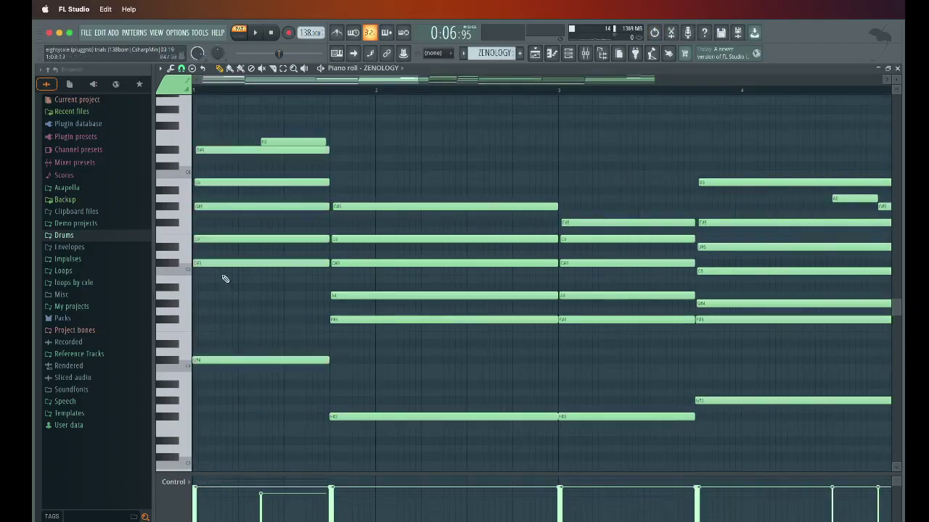
{"action": "left_click", "coordinate": [192, 67]}
{"action": "left_click", "coordinate": [220, 162]}
{"action": "left_click_drag", "start_coordinate": [221, 149], "coordinate": [193, 263]}
{"action": "key", "text": "super+z"}
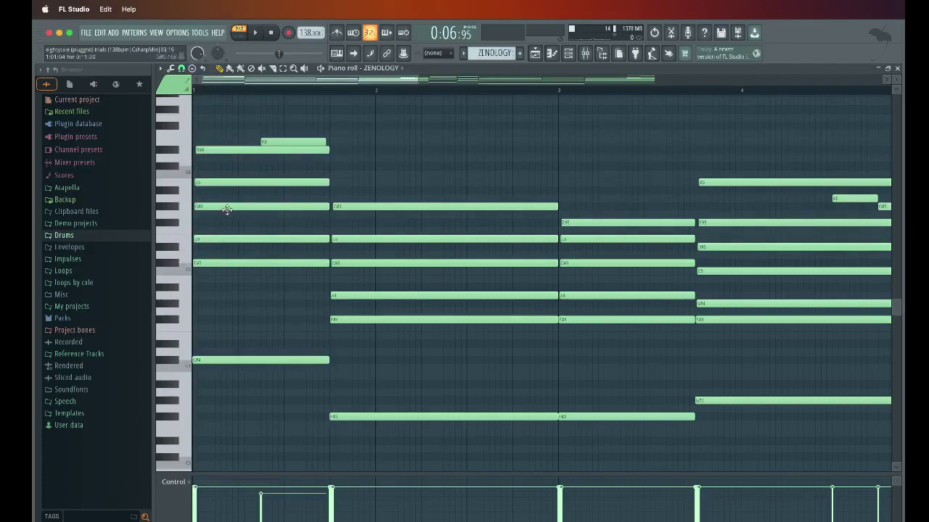
Delete the short note above the first chord, then audition the chord with its notes aligned to the bar start and undo the alignment.
{"action": "right_click", "coordinate": [292, 144]}
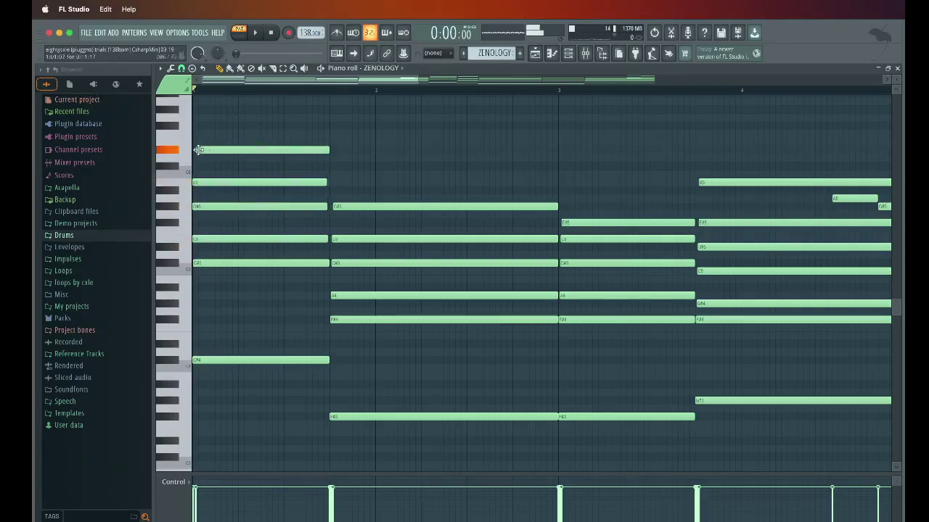
{"action": "key", "text": "space"}
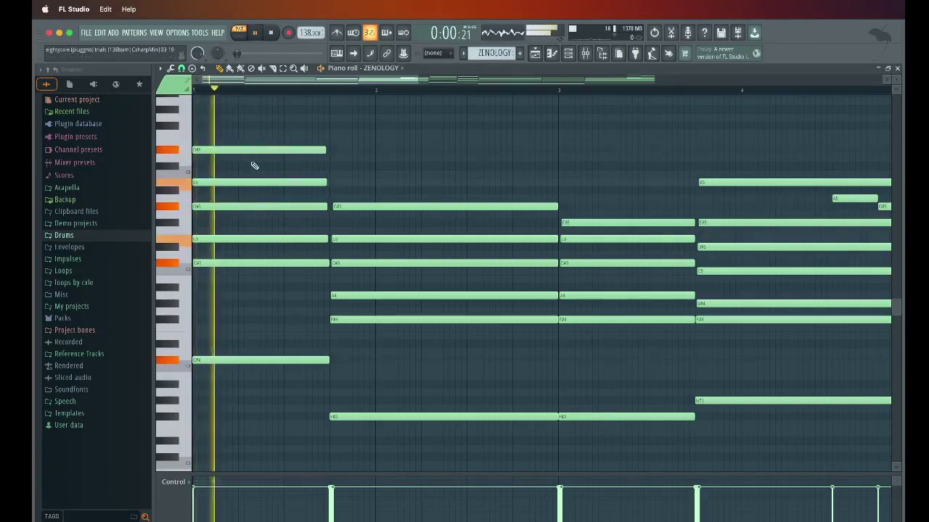
{"action": "key", "text": "space"}
{"action": "key", "text": "super+z"}
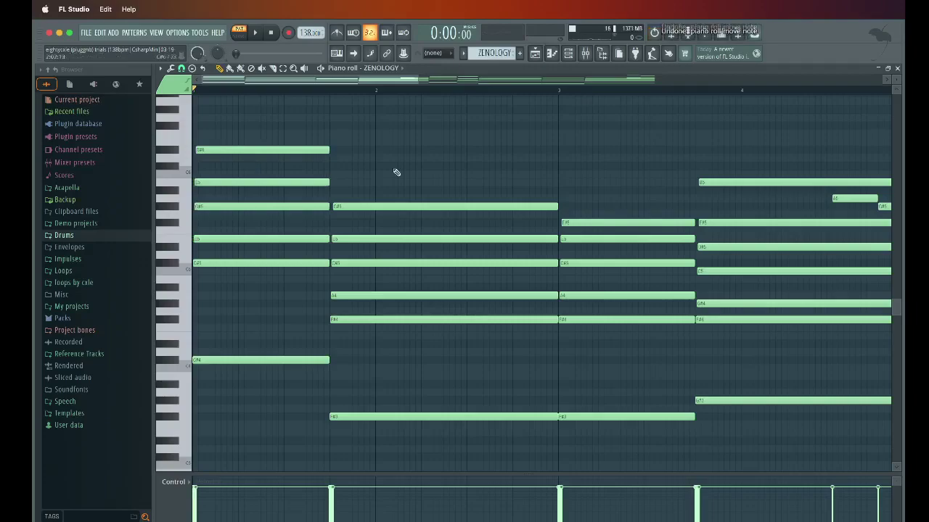
Duplicate the first chord directly after itself and transpose the copy down seven semitones onto the second chord.
{"action": "scroll", "coordinate": [328, 109], "scroll_direction": "down", "scroll_amount": 3}
{"action": "scroll", "coordinate": [328, 110], "scroll_direction": "up", "scroll_amount": 5}
{"action": "left_click_drag", "start_coordinate": [299, 182], "coordinate": [288, 453]}
{"action": "key", "text": "super+b"}
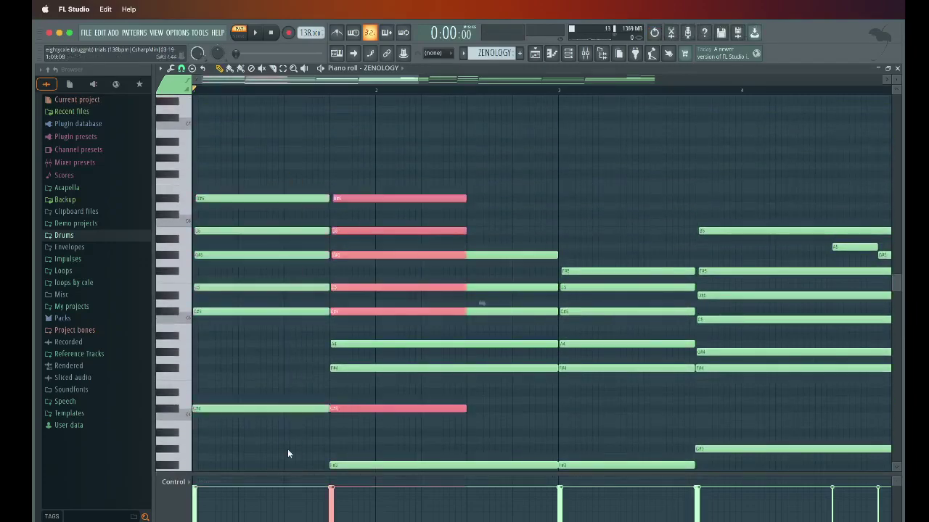
{"action": "key", "text": "shift+Down"}
{"action": "key", "text": "shift+Down"}
{"action": "key", "text": "shift+Down"}
{"action": "key", "text": "shift+Down"}
{"action": "key", "text": "shift+Down"}
{"action": "key", "text": "shift+Down"}
{"action": "key", "text": "shift+Down"}
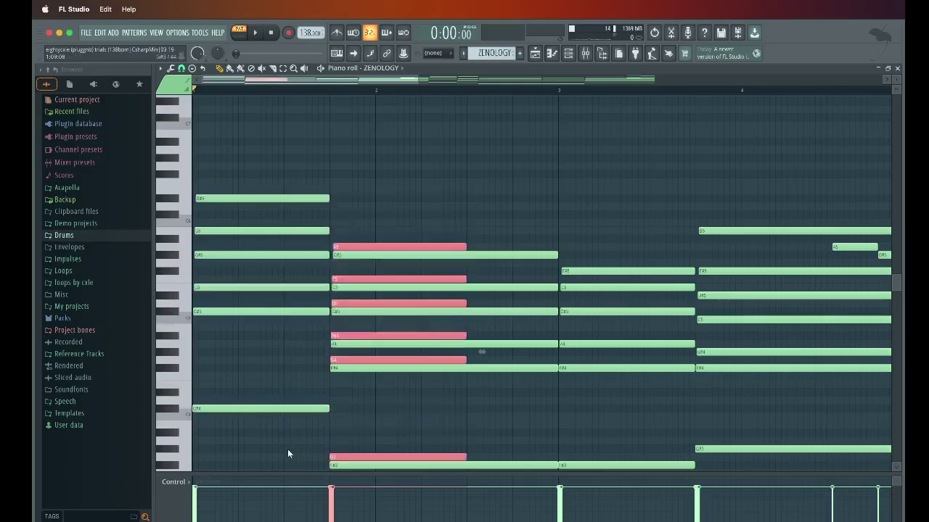
Transpose the original second chord up two semitones and play the beginning of the progression.
{"action": "scroll", "coordinate": [394, 464], "scroll_direction": "down", "scroll_amount": 3}
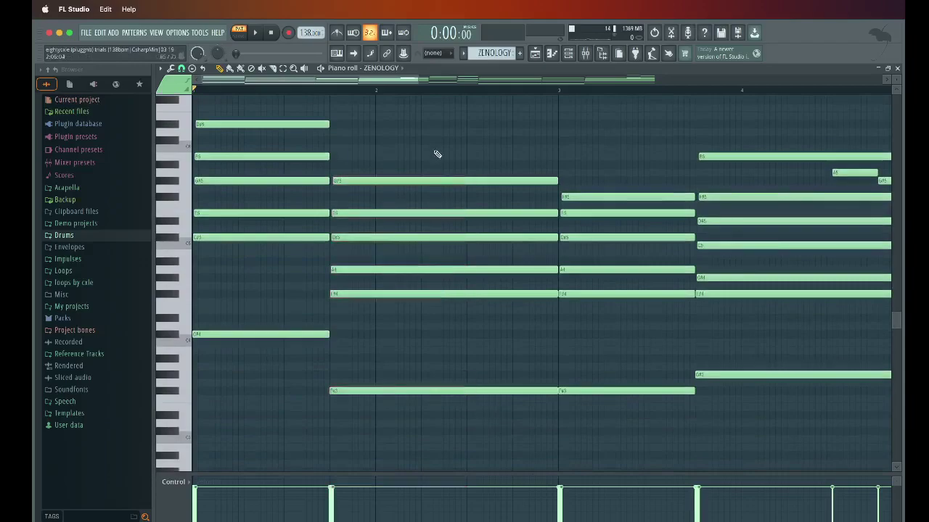
{"action": "left_click_drag", "start_coordinate": [437, 159], "coordinate": [430, 352]}
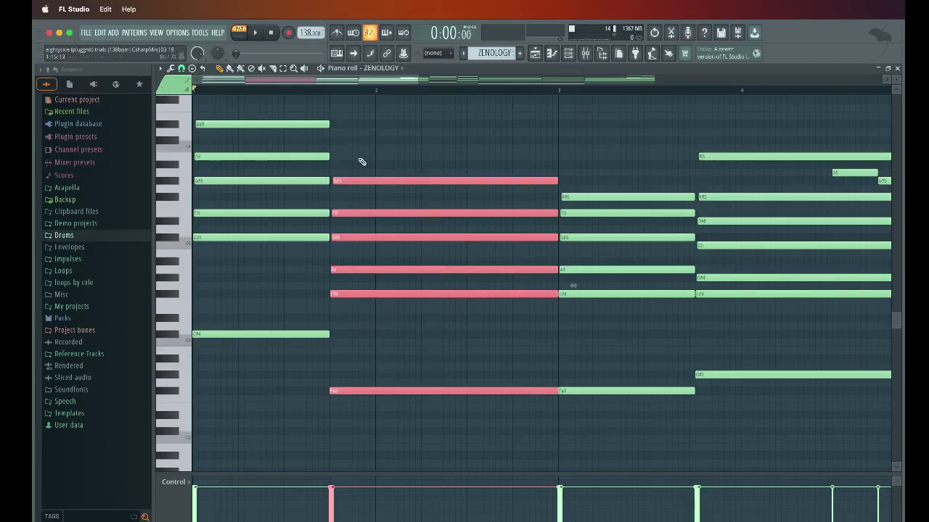
{"action": "key", "text": "Up"}
{"action": "key", "text": "Up"}
{"action": "key", "text": "space"}
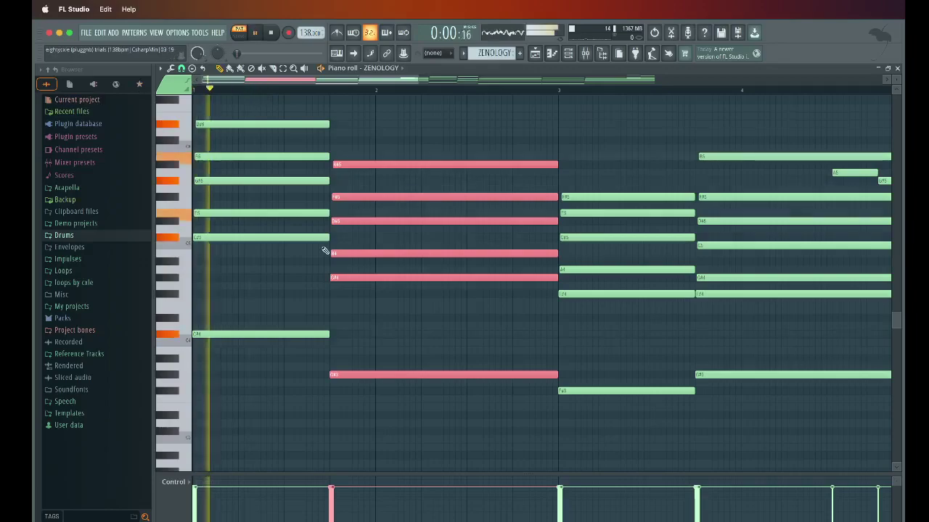
{"action": "key", "text": "space"}
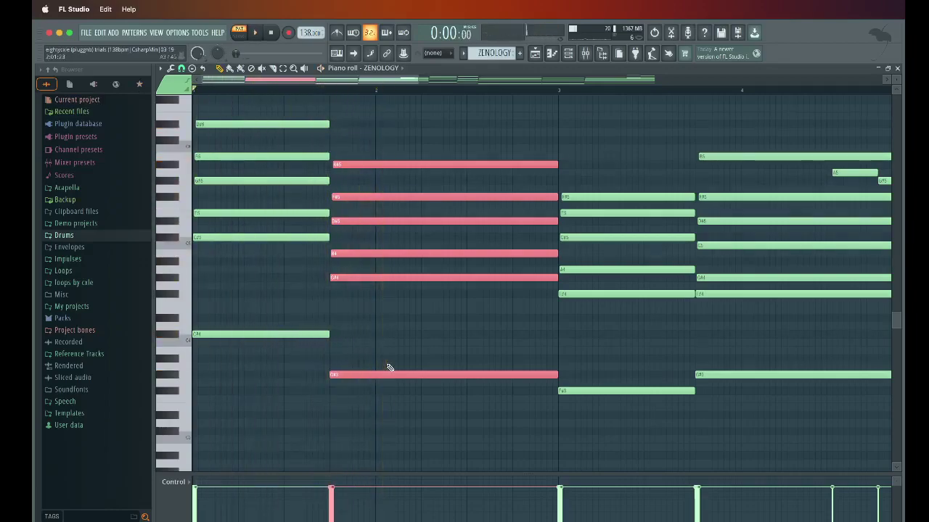
Transpose the second chord back down two semitones and clear the selection.
{"action": "key", "text": "Down"}
{"action": "key", "text": "Down"}
{"action": "left_click", "coordinate": [429, 356]}
{"action": "scroll", "coordinate": [368, 95], "scroll_direction": "down", "scroll_amount": 5}
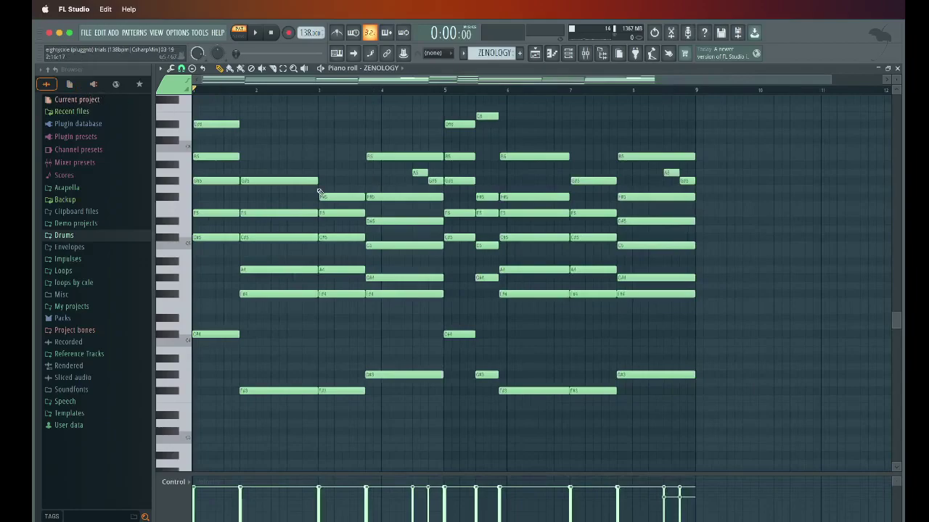
Undo the chord transpositions, the duplicated first chord and the deletion of the short note above the first chord.
{"action": "scroll", "coordinate": [223, 183], "scroll_direction": "up", "scroll_amount": 3}
{"action": "key", "text": "ctrl+z"}
{"action": "key", "text": "ctrl+z"}
{"action": "key", "text": "ctrl+z"}
{"action": "key", "text": "ctrl+z"}
{"action": "key", "text": "ctrl+z"}
{"action": "key", "text": "ctrl+z"}
{"action": "key", "text": "ctrl+z"}
{"action": "key", "text": "ctrl+z"}
{"action": "key", "text": "ctrl+z"}
{"action": "key", "text": "ctrl+z"}
{"action": "key", "text": "ctrl+z"}
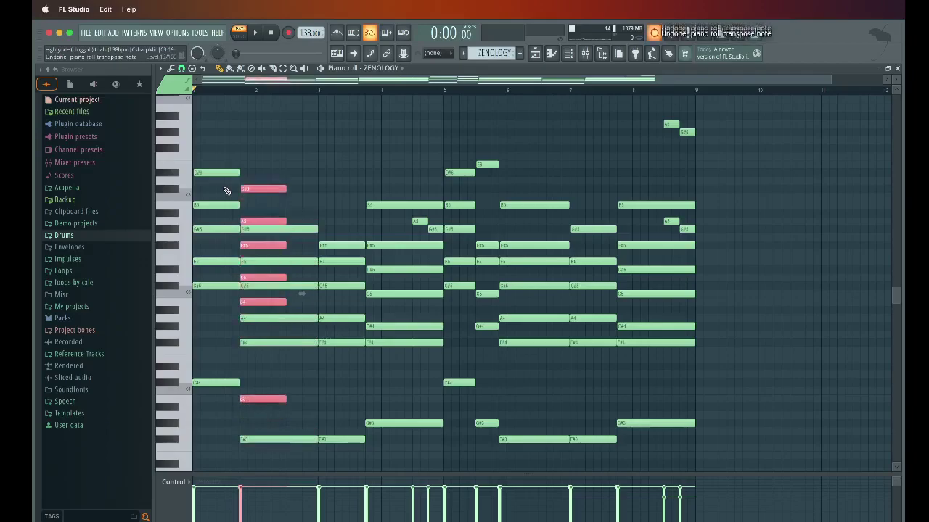
{"action": "key", "text": "ctrl+z"}
{"action": "key", "text": "ctrl+z"}
{"action": "key", "text": "ctrl+z"}
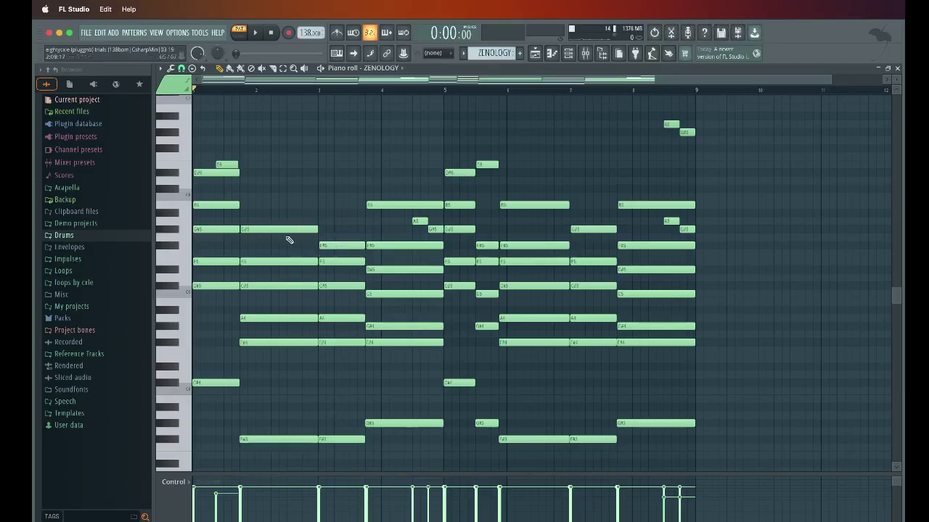
Play the chord progression from the start of the second chord through the fourth chord.
{"action": "scroll", "coordinate": [290, 214], "scroll_direction": "down", "scroll_amount": 3}
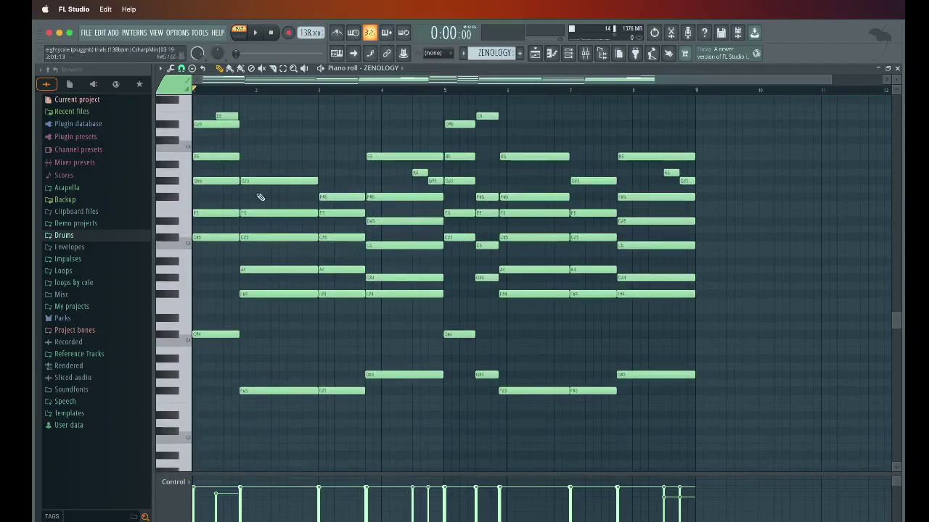
{"action": "left_click", "coordinate": [242, 90]}
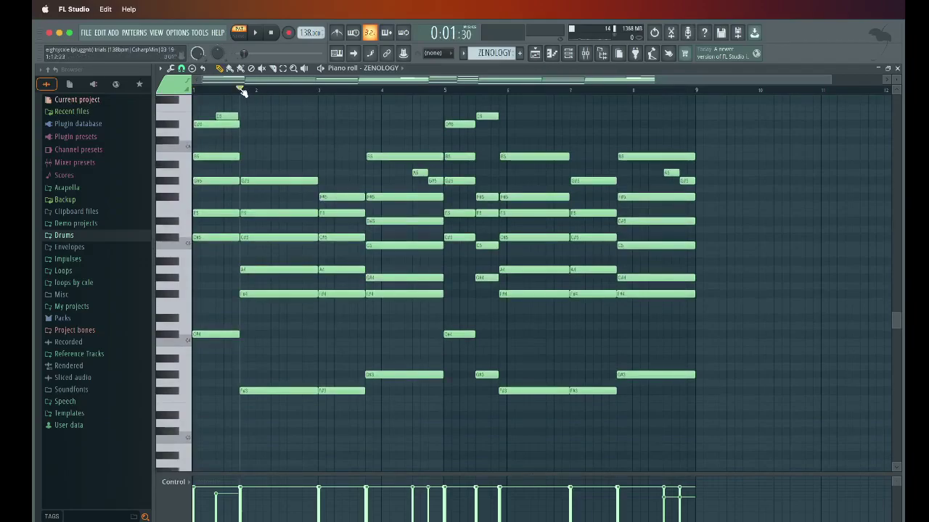
{"action": "key", "text": "space"}
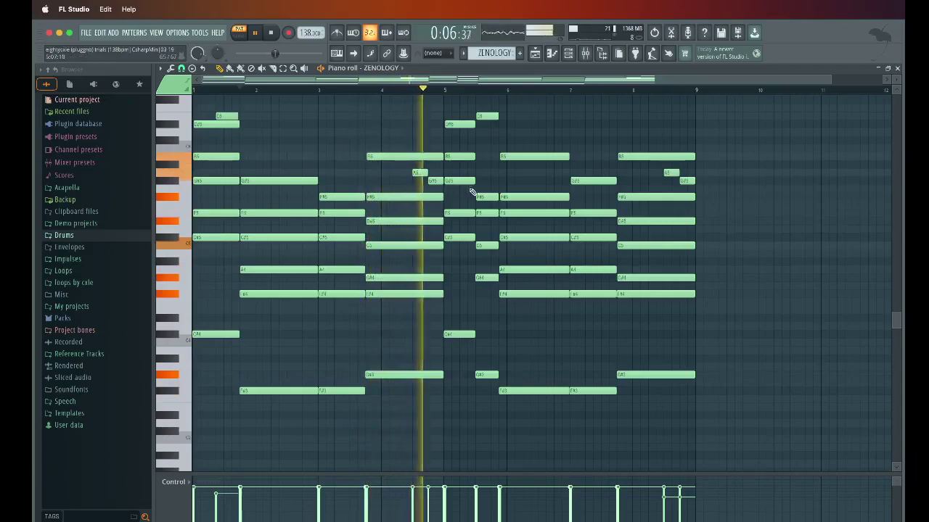
{"action": "key", "text": "space"}
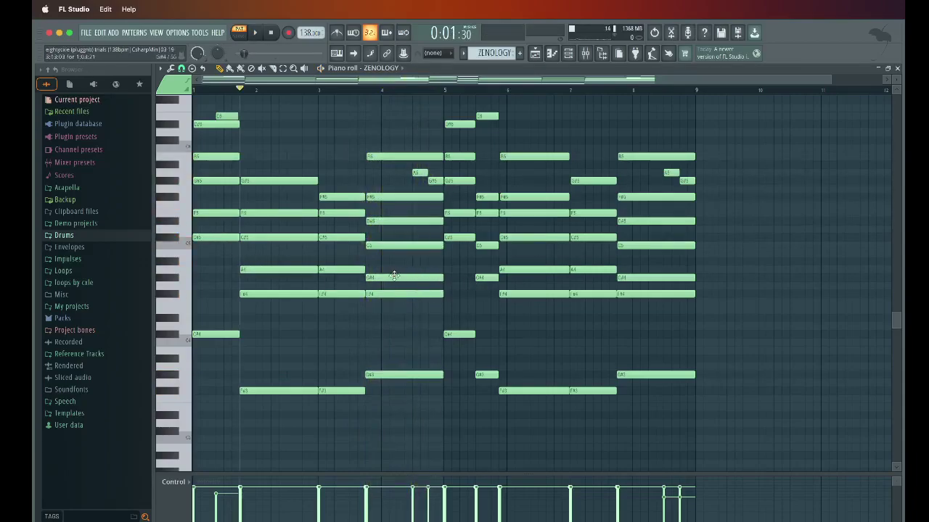
Try raising the fourth chord's G#4 note to A4, then return it to G#4.
{"action": "left_click_drag", "start_coordinate": [395, 279], "coordinate": [394, 269]}
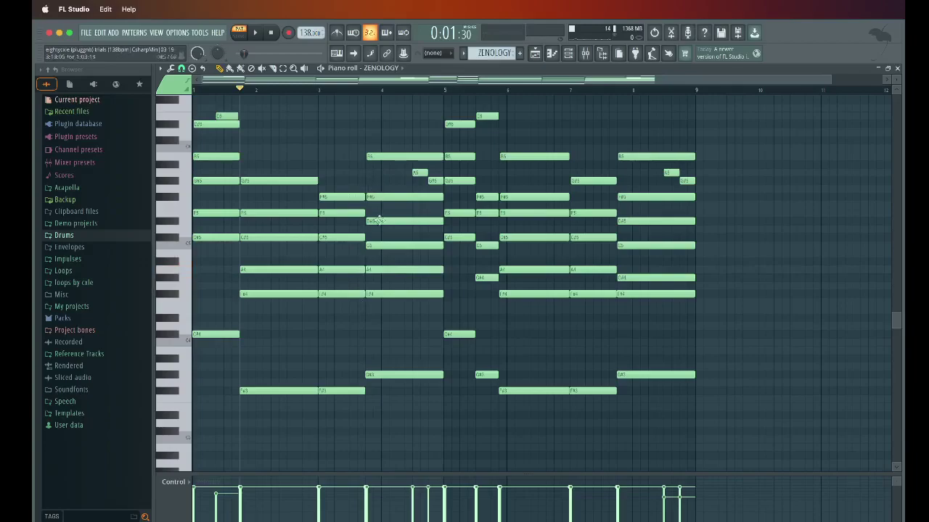
{"action": "left_click_drag", "start_coordinate": [381, 270], "coordinate": [387, 280]}
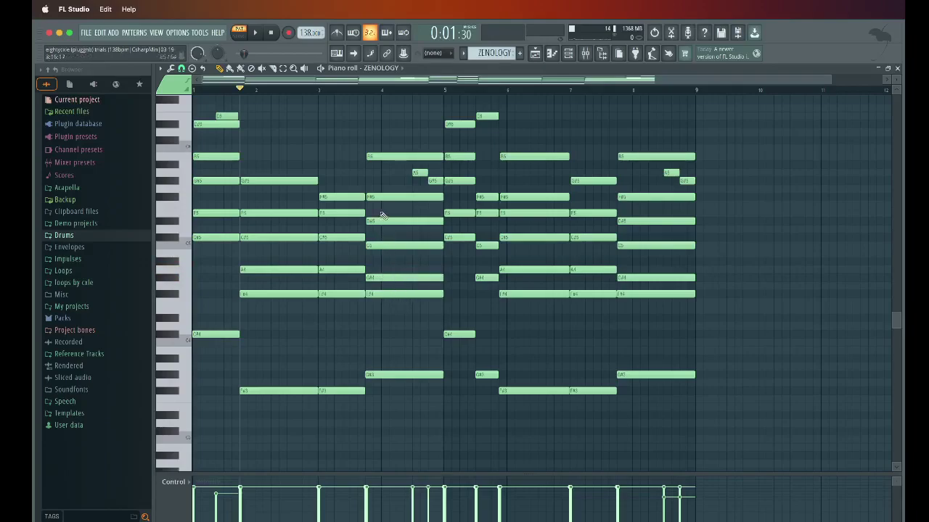
{"action": "left_click", "coordinate": [385, 275]}
Examine the short chord in the second half of bar 5, moving the playback position to bar 5, then clear its selection.
{"action": "scroll", "coordinate": [489, 92], "scroll_direction": "up", "scroll_amount": 3}
{"action": "left_click_drag", "start_coordinate": [495, 112], "coordinate": [496, 415]}
{"action": "left_click", "coordinate": [535, 372]}
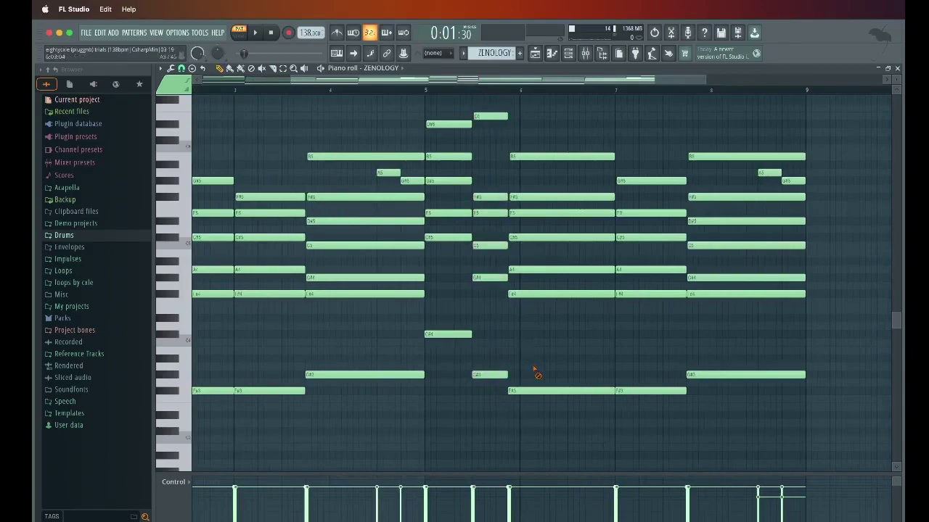
{"action": "scroll", "coordinate": [406, 218], "scroll_direction": "left", "scroll_amount": 4}
{"action": "scroll", "coordinate": [407, 217], "scroll_direction": "up", "scroll_amount": 1}
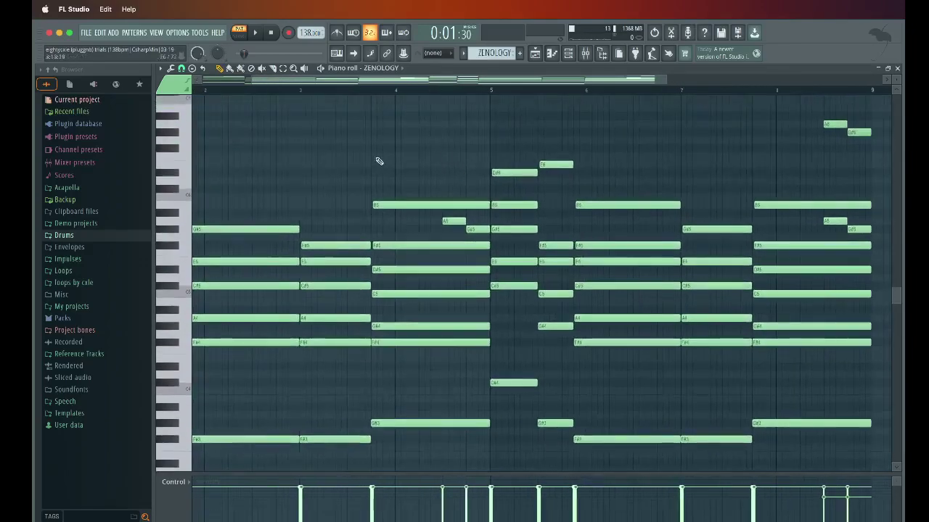
{"action": "scroll", "coordinate": [675, 261], "scroll_direction": "down", "scroll_amount": 1}
{"action": "scroll", "coordinate": [676, 261], "scroll_direction": "right", "scroll_amount": 1}
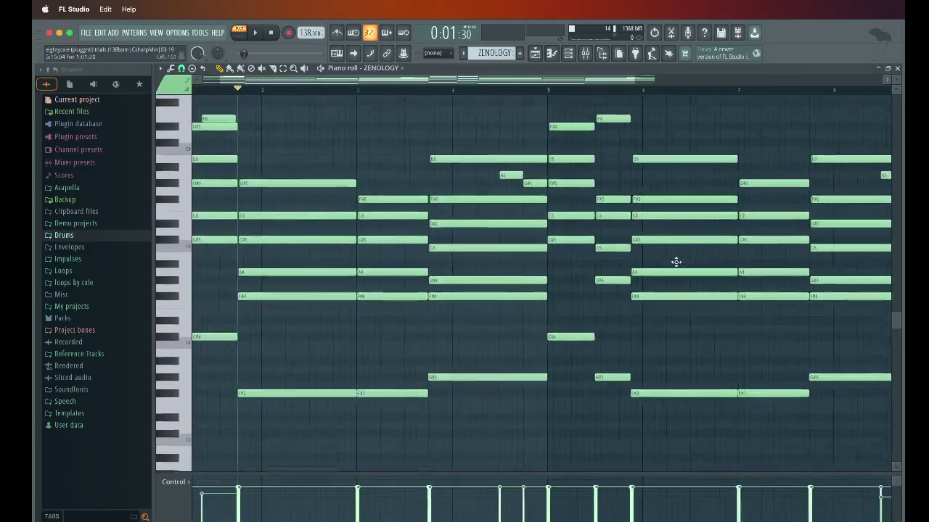
{"action": "left_click", "coordinate": [548, 91]}
{"action": "left_click_drag", "start_coordinate": [613, 113], "coordinate": [603, 384]}
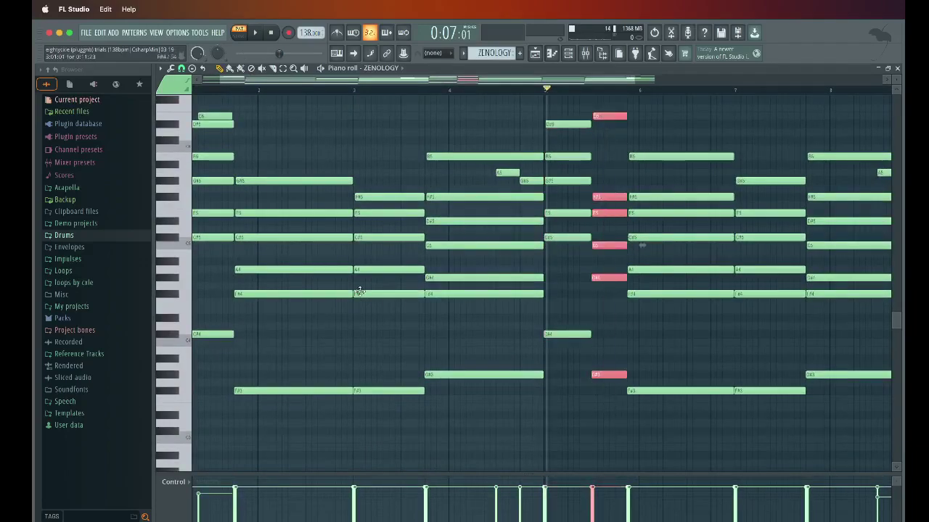
{"action": "scroll", "coordinate": [329, 214], "scroll_direction": "left", "scroll_amount": 1}
{"action": "scroll", "coordinate": [329, 214], "scroll_direction": "up", "scroll_amount": 1}
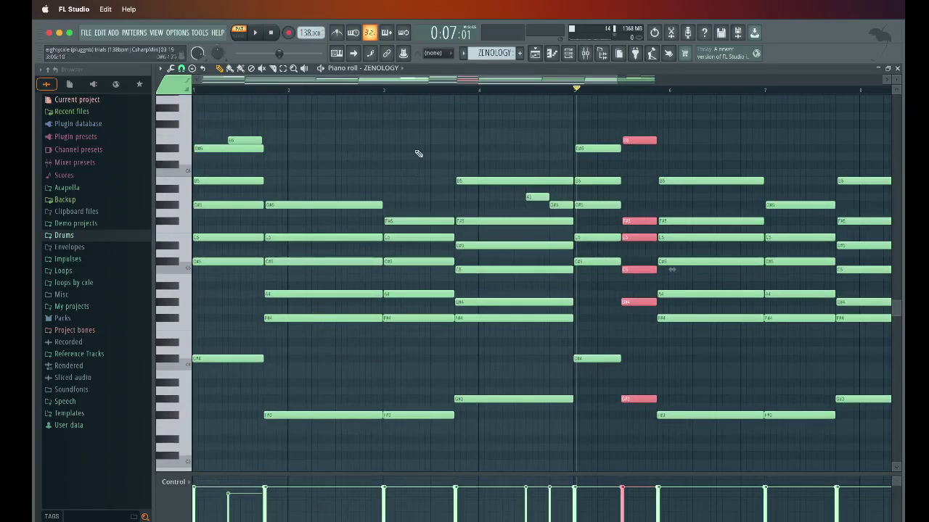
{"action": "left_click", "coordinate": [447, 131]}
{"action": "scroll", "coordinate": [477, 90], "scroll_direction": "down", "scroll_amount": 2}
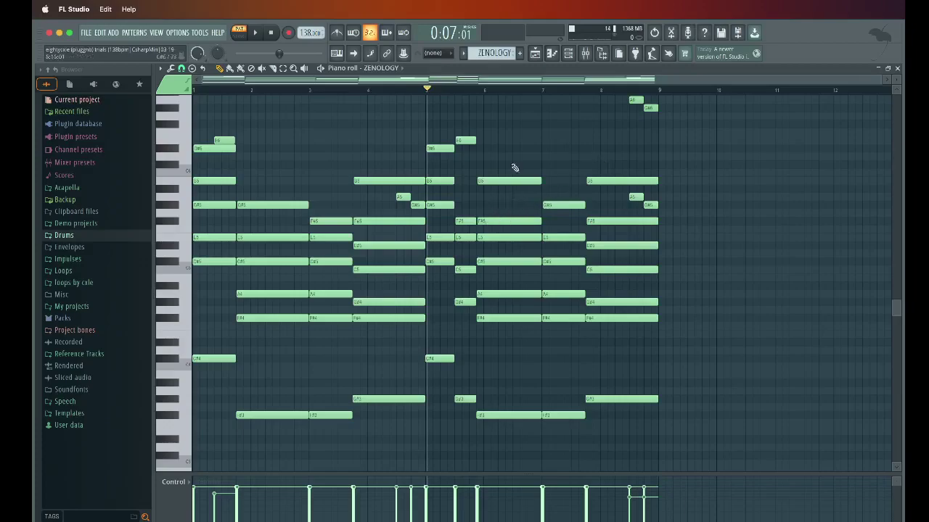
Highlight the two high notes at the end of bar 8, then clear the selection.
{"action": "scroll", "coordinate": [464, 272], "scroll_direction": "up", "scroll_amount": 1}
{"action": "left_click_drag", "start_coordinate": [658, 150], "coordinate": [615, 113]}
{"action": "left_click", "coordinate": [670, 218]}
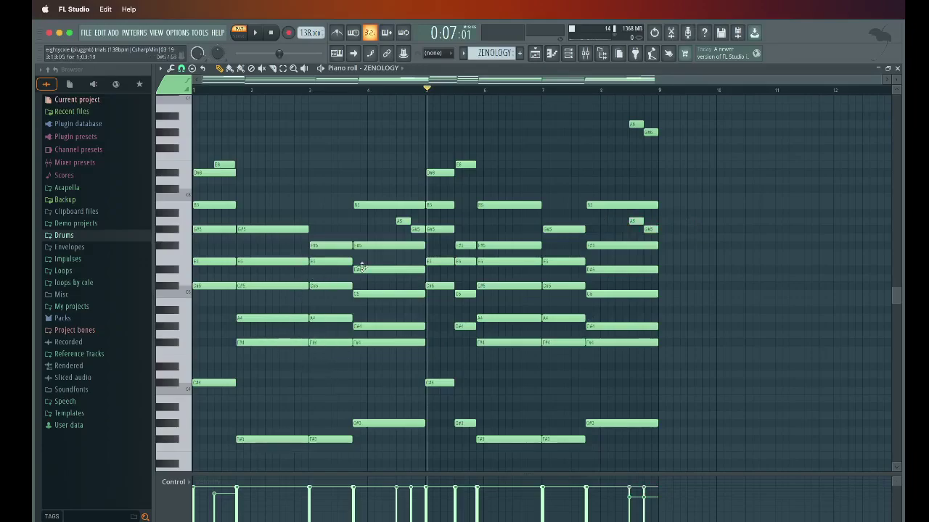
Open the ZENOLOGY #2 channel's notes in the piano roll.
{"action": "left_click", "coordinate": [569, 53]}
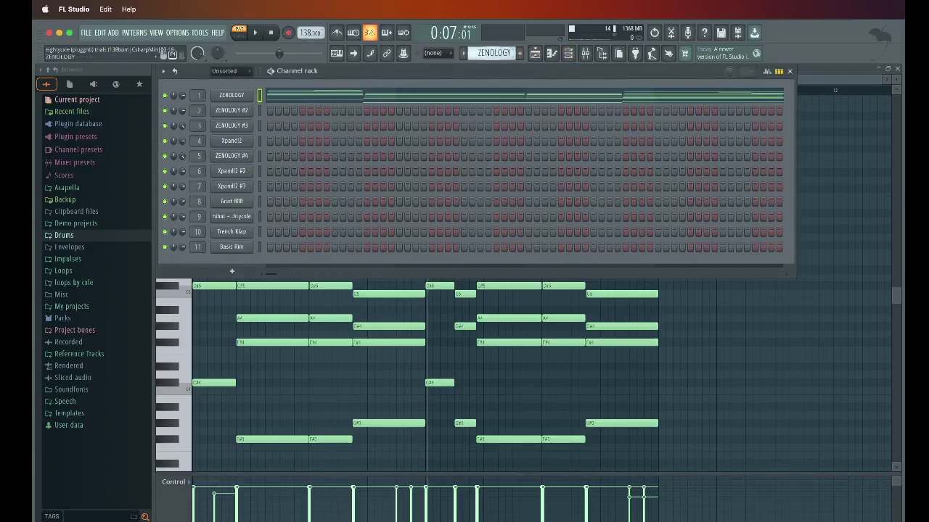
{"action": "scroll", "coordinate": [505, 52], "scroll_direction": "down", "scroll_amount": 1}
{"action": "left_click", "coordinate": [314, 116]}
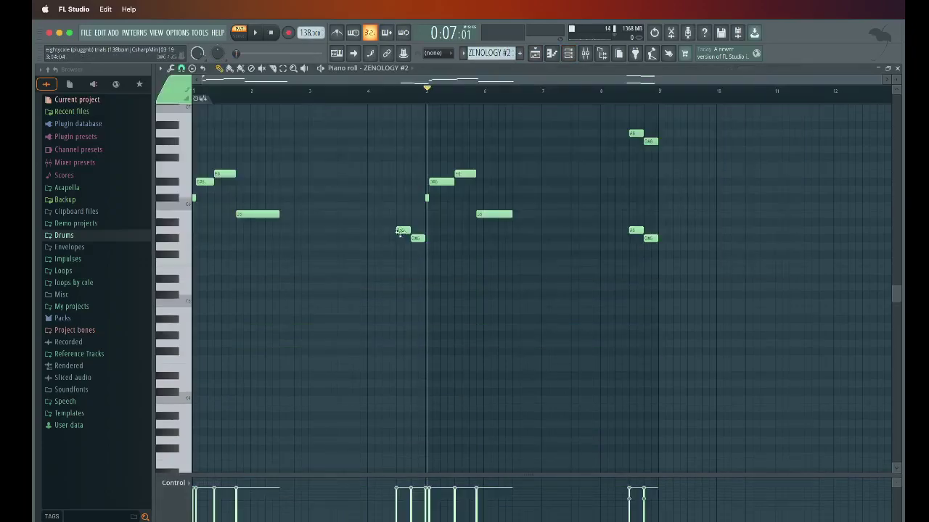
{"action": "scroll", "coordinate": [197, 145], "scroll_direction": "up", "scroll_amount": 1}
Return the playback position to the start and delete the time signature marker at bar 1.
{"action": "left_click", "coordinate": [195, 92]}
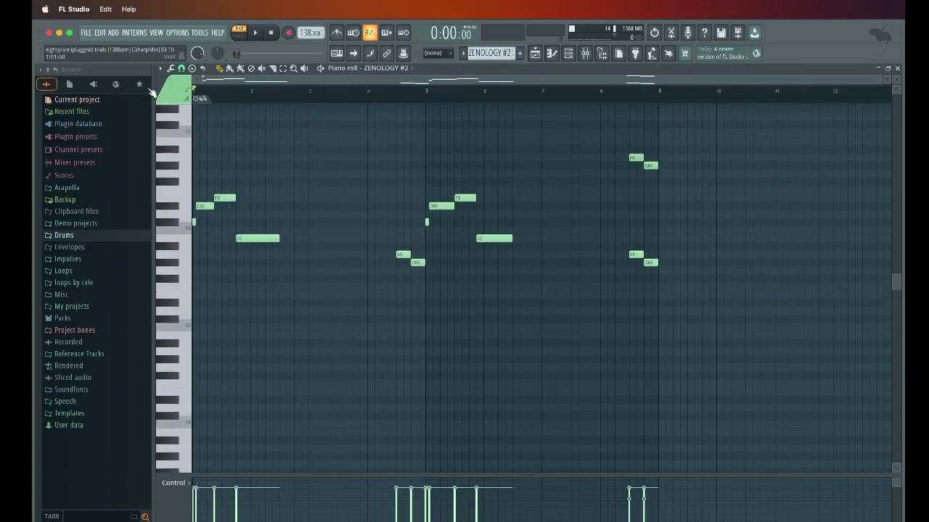
{"action": "right_click", "coordinate": [202, 98]}
{"action": "left_click", "coordinate": [219, 128]}
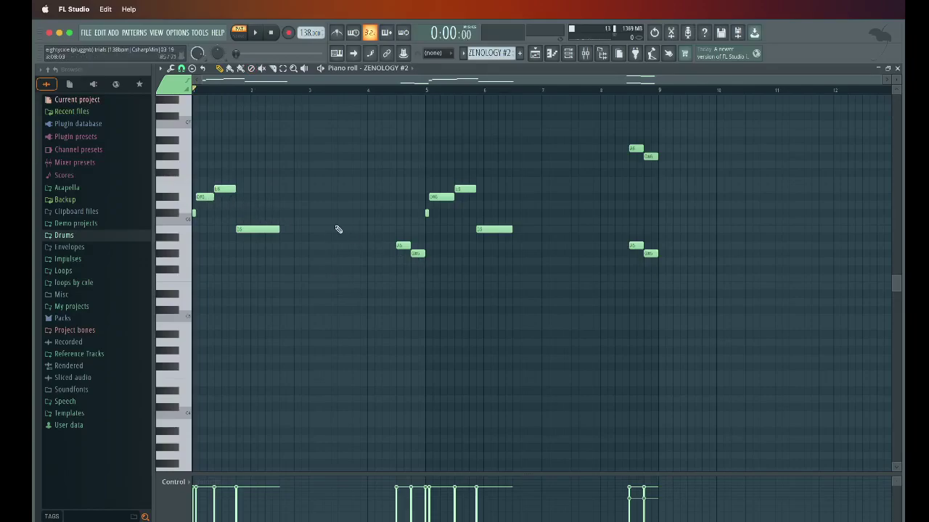
Play the ZENOLOGY #2 melody, then inspect the channel's preset in its plugin window and close it.
{"action": "key", "text": "space"}
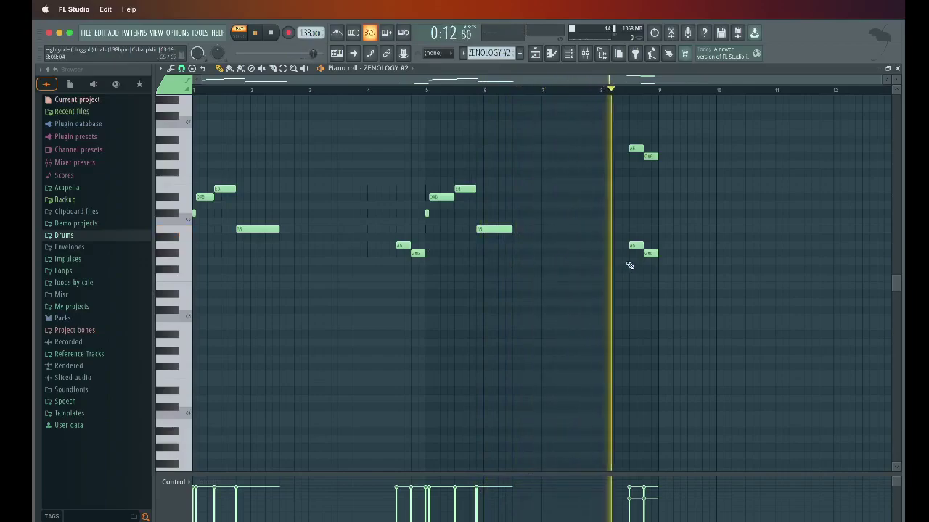
{"action": "key", "text": "space"}
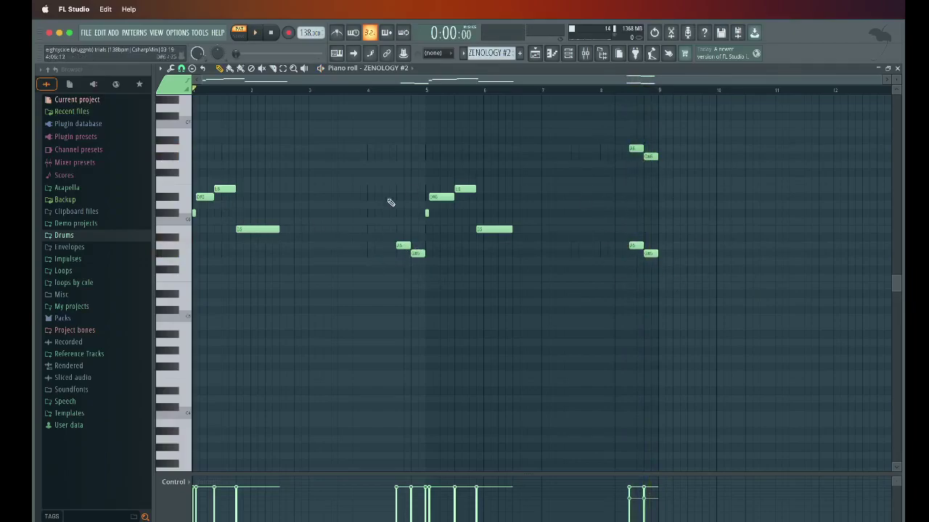
{"action": "left_click", "coordinate": [568, 53]}
{"action": "left_click", "coordinate": [234, 114]}
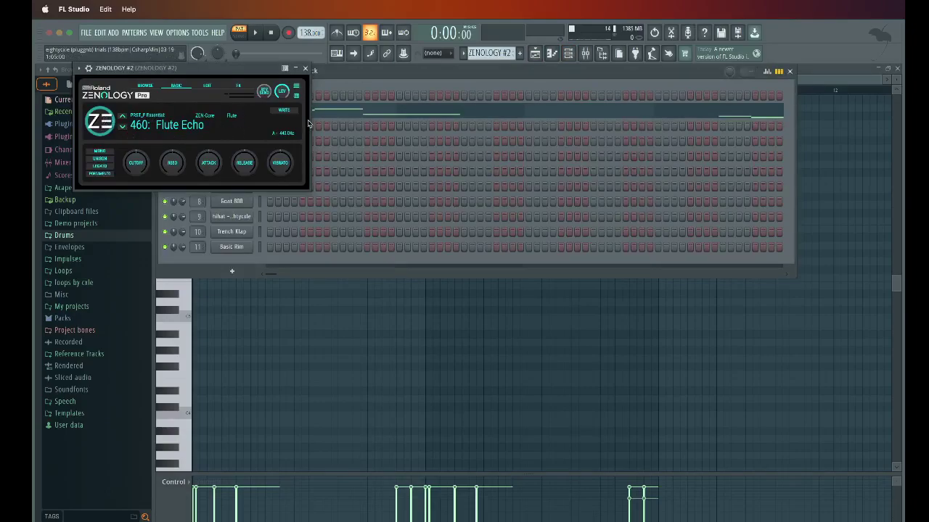
{"action": "left_click", "coordinate": [306, 69]}
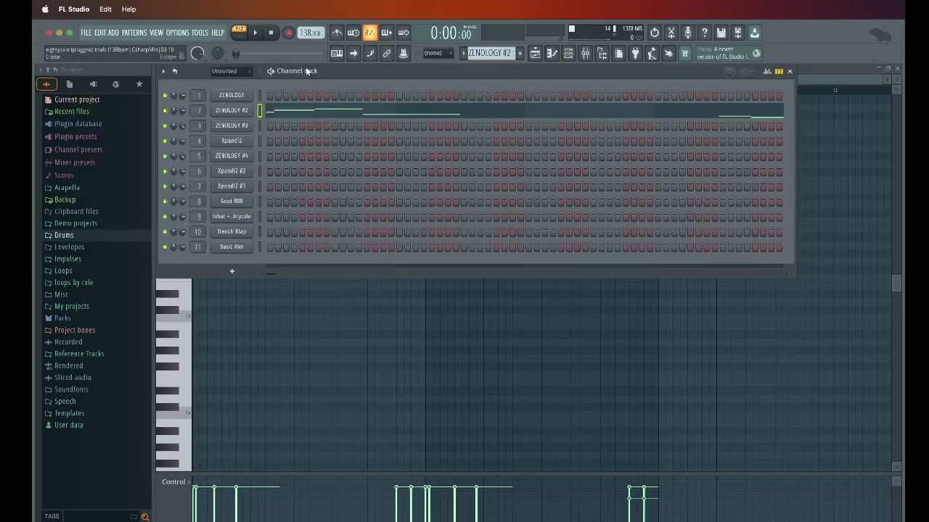
Inspect the ZENOLOGY #3 channel's preset in its plugin window, then close the window.
{"action": "left_click", "coordinate": [240, 126]}
{"action": "left_click", "coordinate": [446, 140]}
{"action": "scroll", "coordinate": [490, 53], "scroll_direction": "down", "scroll_amount": 1}
{"action": "left_click", "coordinate": [238, 127]}
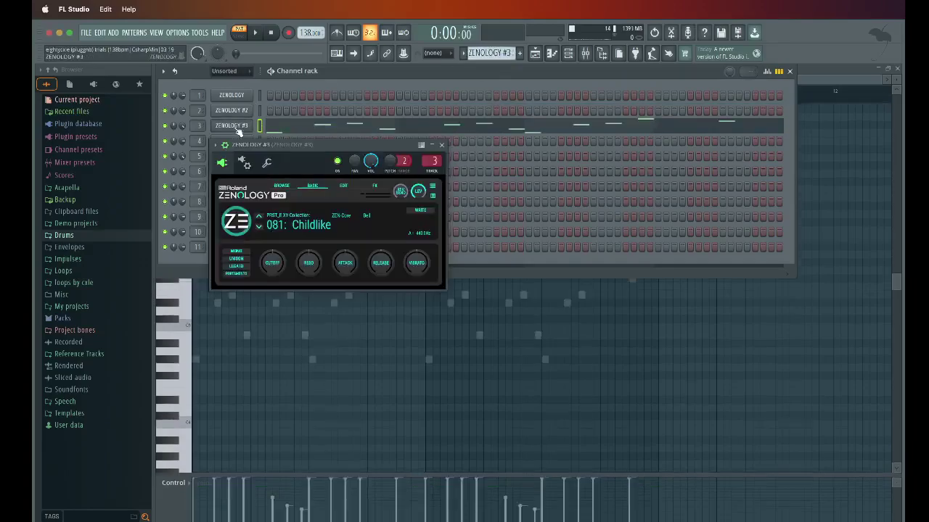
{"action": "left_click", "coordinate": [441, 144]}
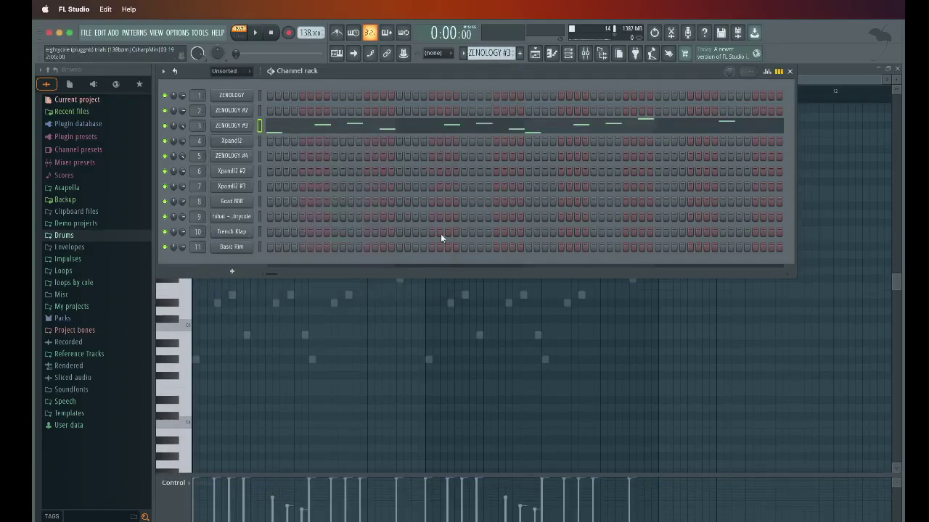
Show the ZENOLOGY #3 notes in the piano roll and play the melody from the start.
{"action": "key", "text": "F6"}
{"action": "left_click", "coordinate": [392, 68]}
{"action": "left_click", "coordinate": [391, 123]}
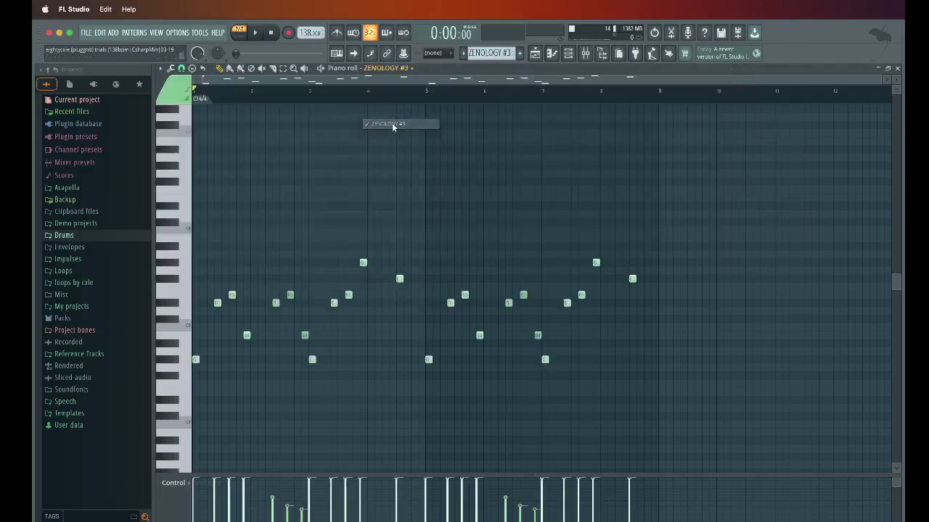
{"action": "scroll", "coordinate": [250, 254], "scroll_direction": "down", "scroll_amount": 3}
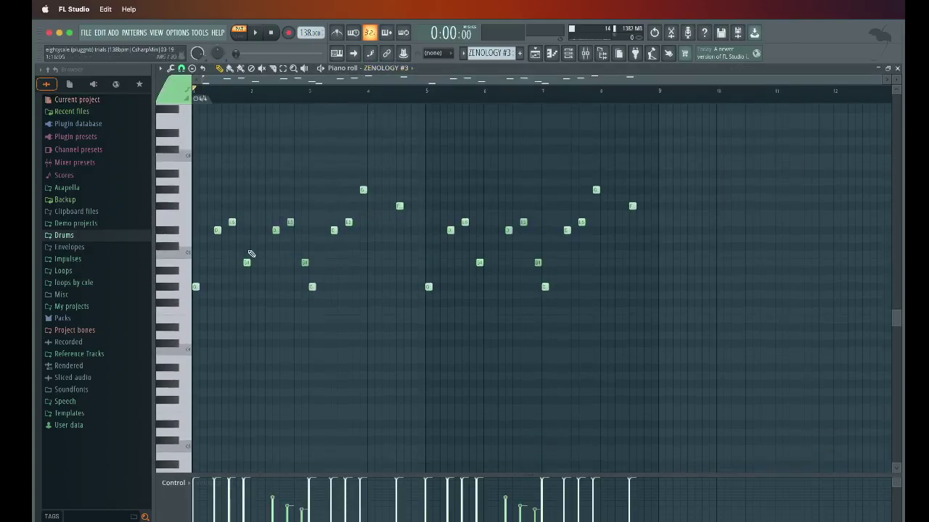
{"action": "scroll", "coordinate": [247, 215], "scroll_direction": "up", "scroll_amount": 2}
{"action": "key", "text": "space"}
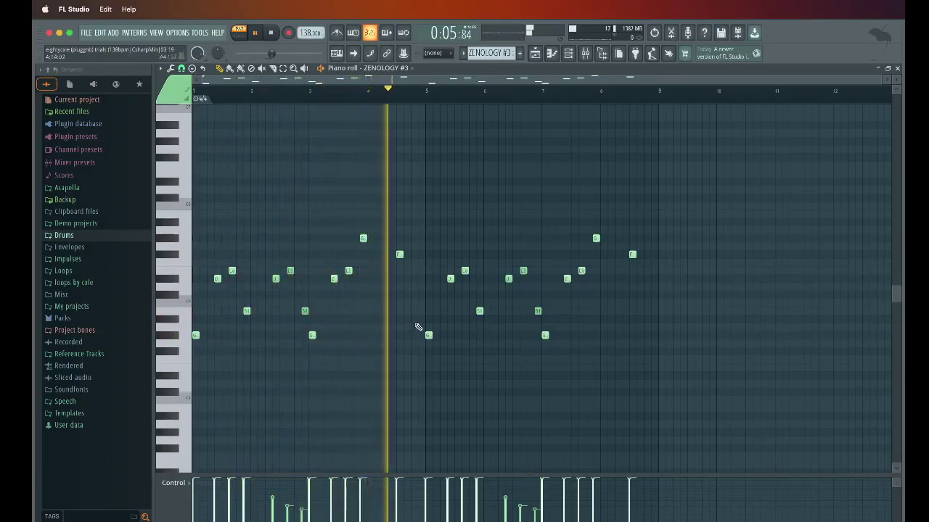
{"action": "key", "text": "space"}
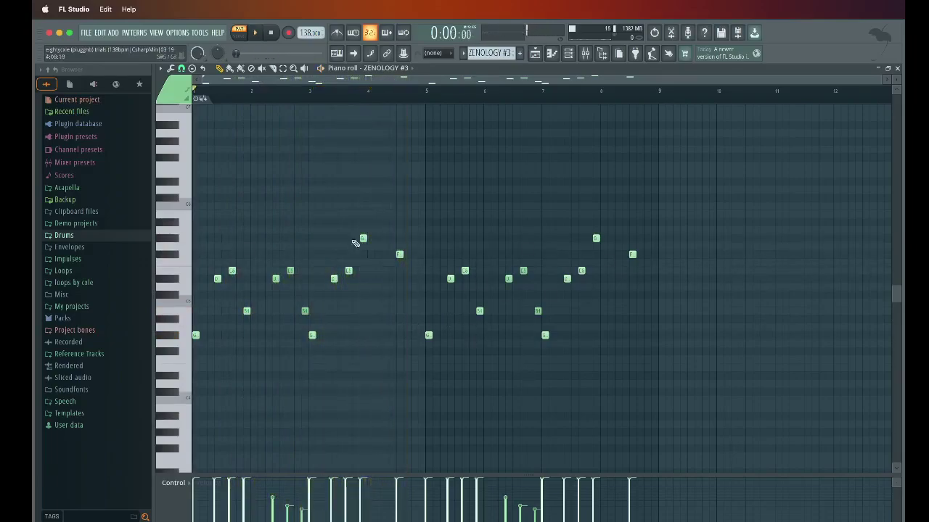
Highlight the repeated three-note groups in bars 1 and 2 to compare their velocities, then clear the selection.
{"action": "scroll", "coordinate": [238, 102], "scroll_direction": "up", "scroll_amount": 3}
{"action": "left_click_drag", "start_coordinate": [384, 290], "coordinate": [323, 314]}
{"action": "scroll", "coordinate": [323, 315], "scroll_direction": "up", "scroll_amount": 1}
{"action": "scroll", "coordinate": [323, 314], "scroll_direction": "left", "scroll_amount": 1}
{"action": "left_click_drag", "start_coordinate": [313, 371], "coordinate": [237, 296]}
{"action": "left_click_drag", "start_coordinate": [404, 344], "coordinate": [345, 283]}
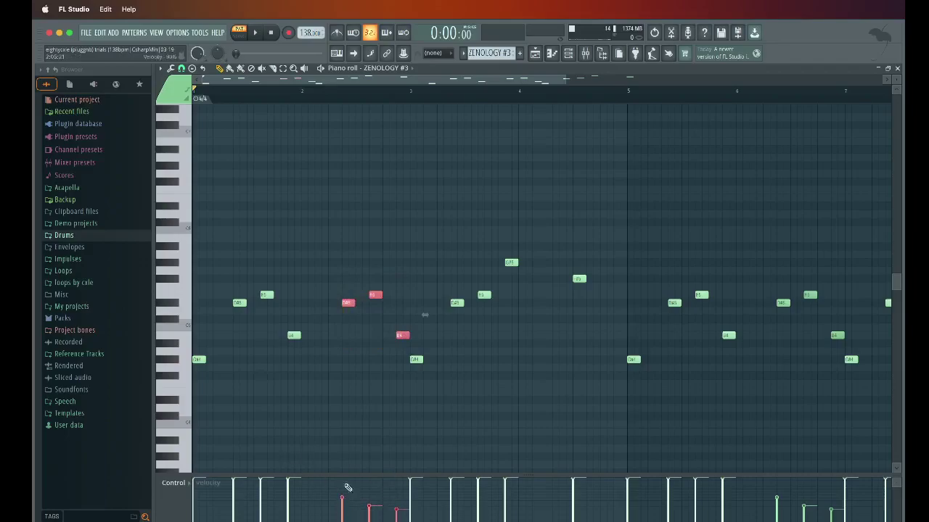
{"action": "left_click", "coordinate": [431, 451]}
{"action": "scroll", "coordinate": [423, 431], "scroll_direction": "down", "scroll_amount": 2}
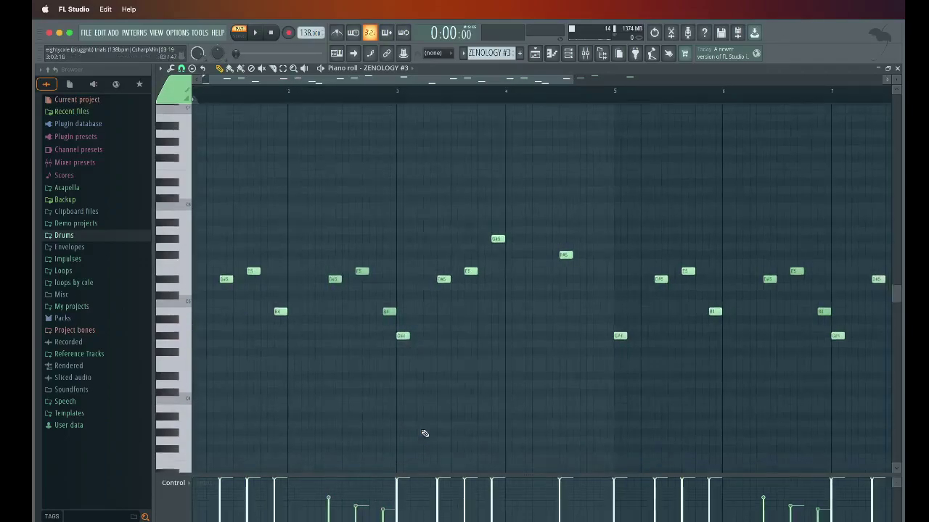
Inspect the Fruity Delay 3 and Fruity Reeverb 2 effects on the ZENOLOGY #3 mixer track.
{"action": "left_click", "coordinate": [584, 53]}
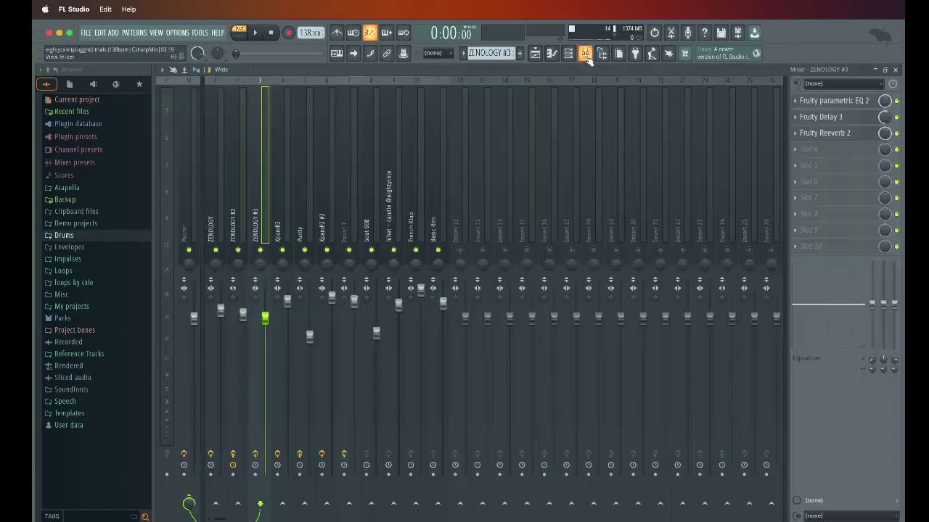
{"action": "left_click", "coordinate": [840, 117]}
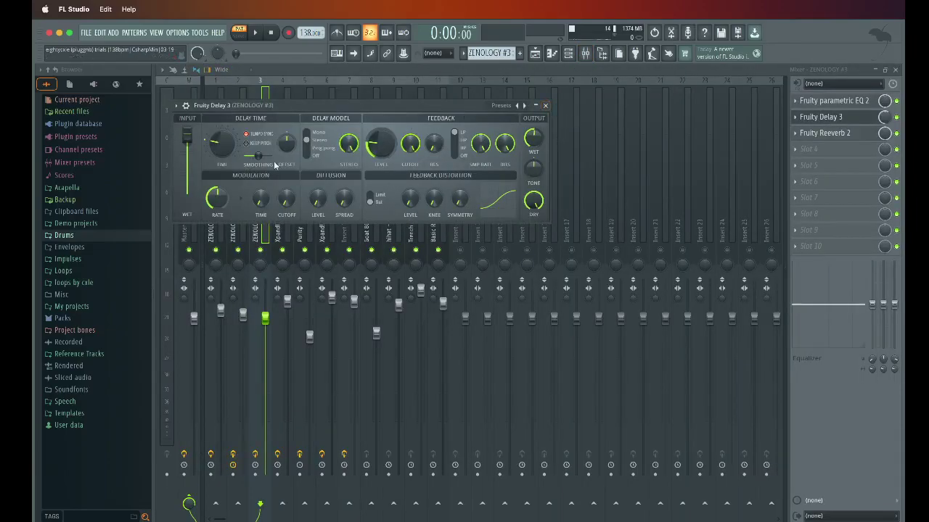
{"action": "left_click", "coordinate": [546, 106]}
{"action": "left_click", "coordinate": [824, 133]}
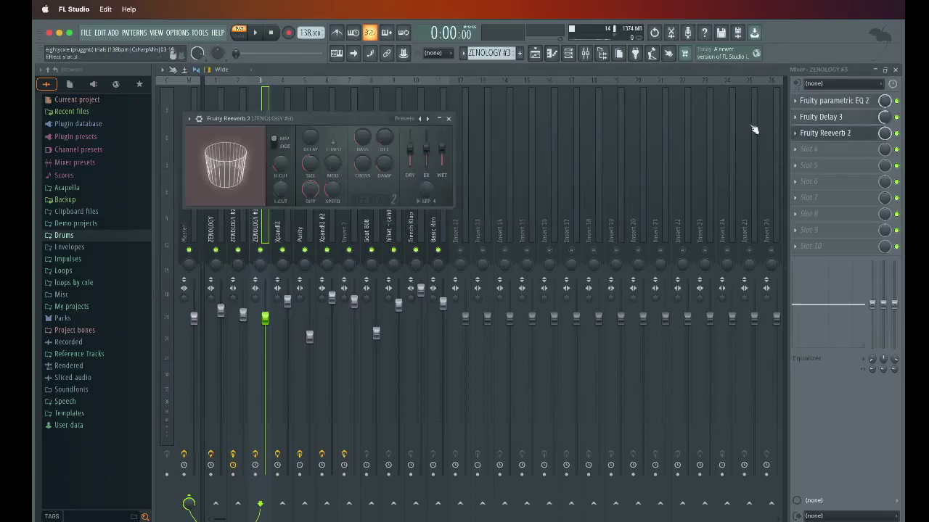
{"action": "left_click", "coordinate": [448, 118]}
{"action": "left_click", "coordinate": [835, 134]}
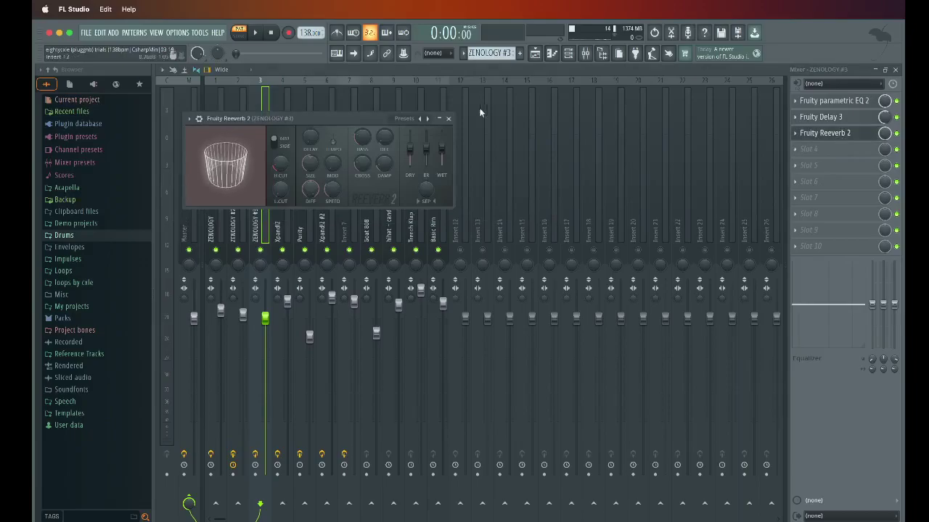
Recheck the Fruity Reeverb 2 settings on the ZENOLOGY #3 mixer track, then inspect its Fruity parametric EQ 2 curve.
{"action": "left_click", "coordinate": [448, 118]}
{"action": "left_click", "coordinate": [823, 134]}
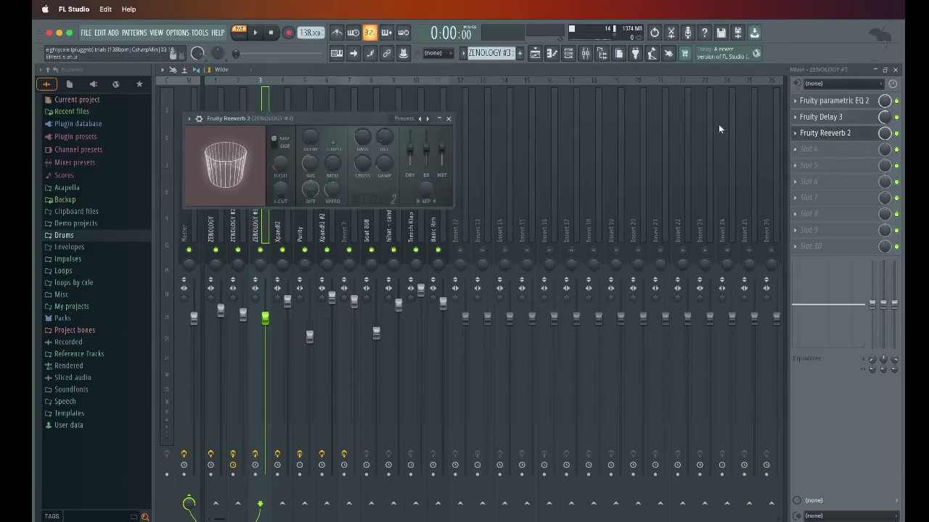
{"action": "left_click", "coordinate": [448, 119]}
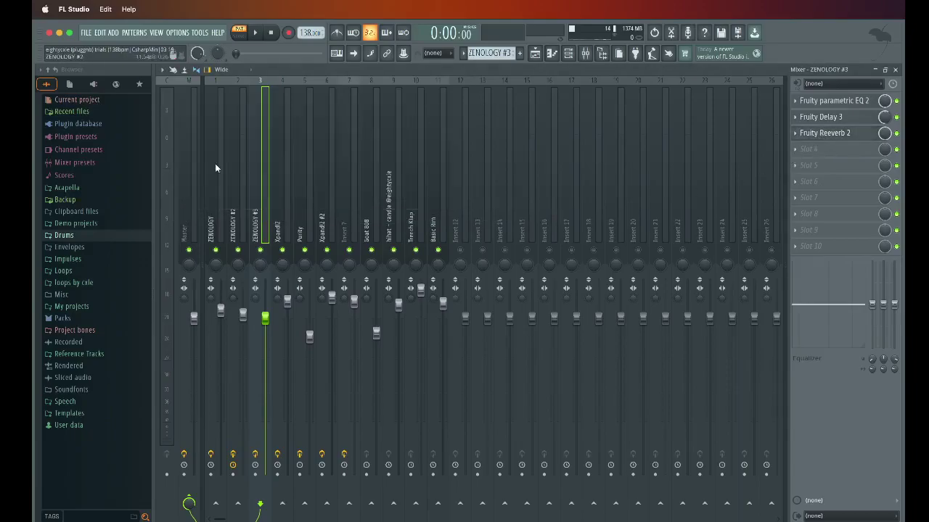
{"action": "left_click", "coordinate": [830, 101]}
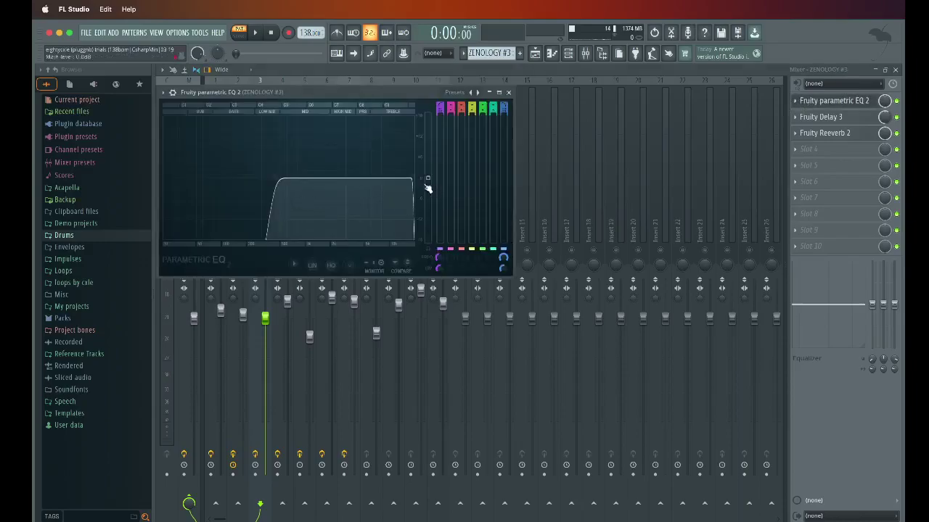
{"action": "left_click", "coordinate": [509, 93]}
Inspect the Fruity parametric EQ 2 curve on the ZENOLOGY mixer track, then close the effect window.
{"action": "scroll", "coordinate": [218, 207], "scroll_direction": "down", "scroll_amount": 2}
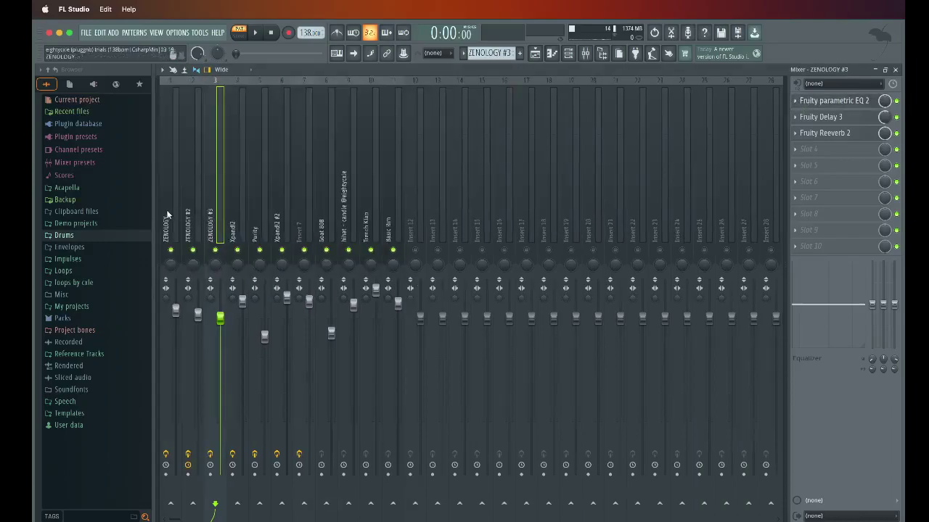
{"action": "scroll", "coordinate": [163, 209], "scroll_direction": "up", "scroll_amount": 2}
{"action": "left_click", "coordinate": [218, 211]}
{"action": "left_click", "coordinate": [830, 101]}
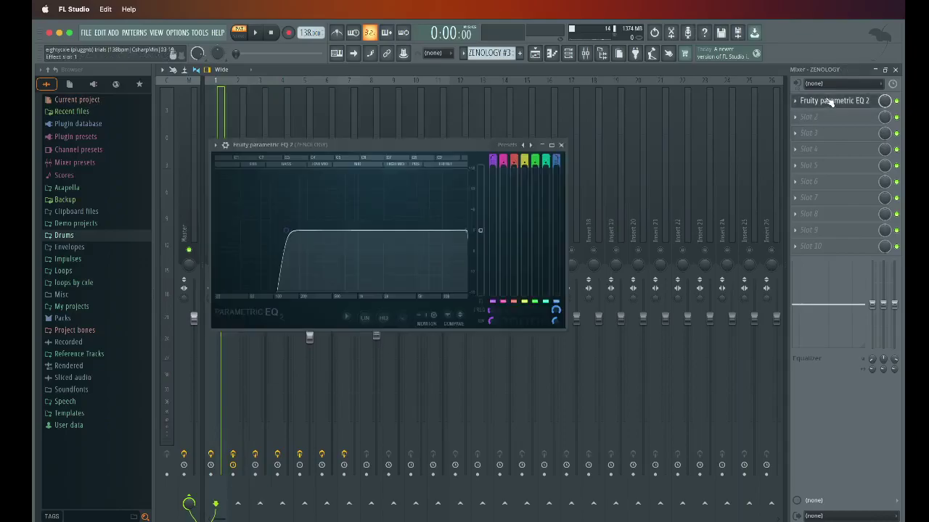
{"action": "left_click", "coordinate": [562, 146]}
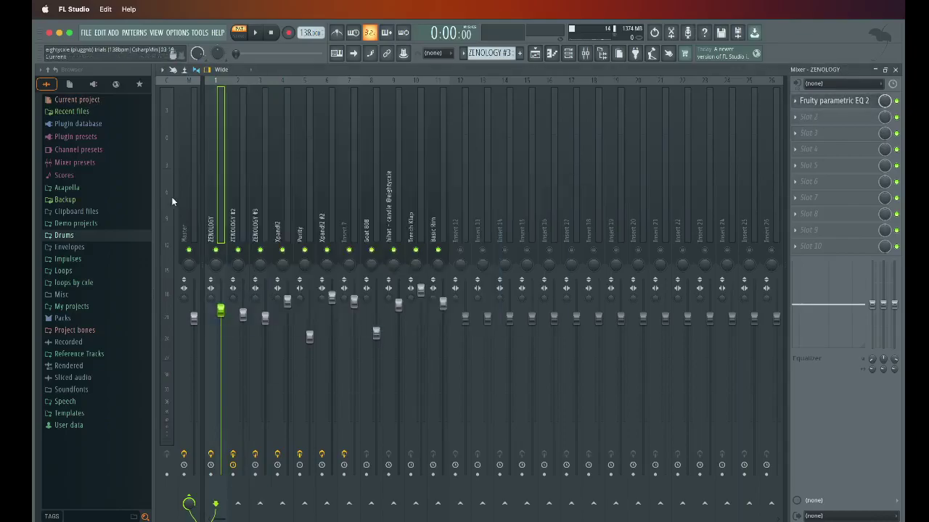
Inspect the Fruity Reeverb 2 and Fruity parametric EQ 2 effects on the ZENOLOGY #2 mixer track.
{"action": "left_click", "coordinate": [244, 201]}
{"action": "left_click", "coordinate": [825, 117]}
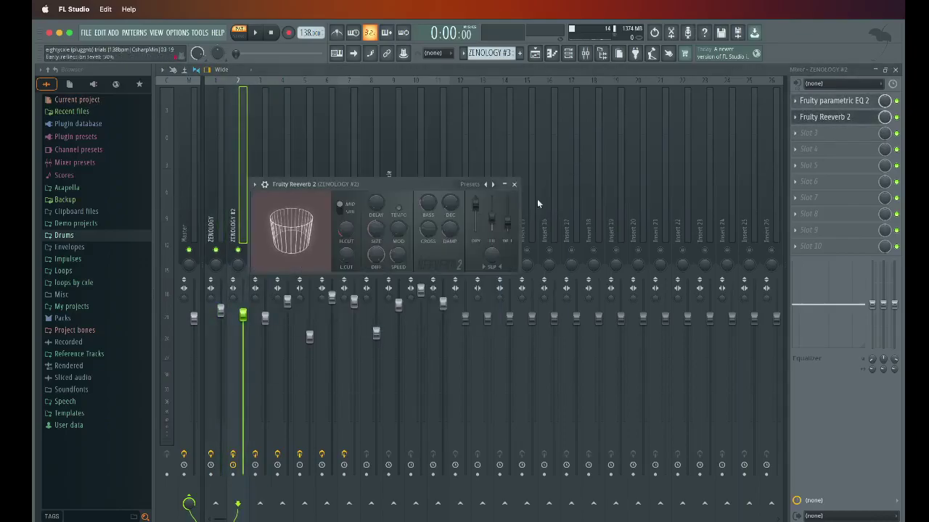
{"action": "left_click", "coordinate": [514, 184]}
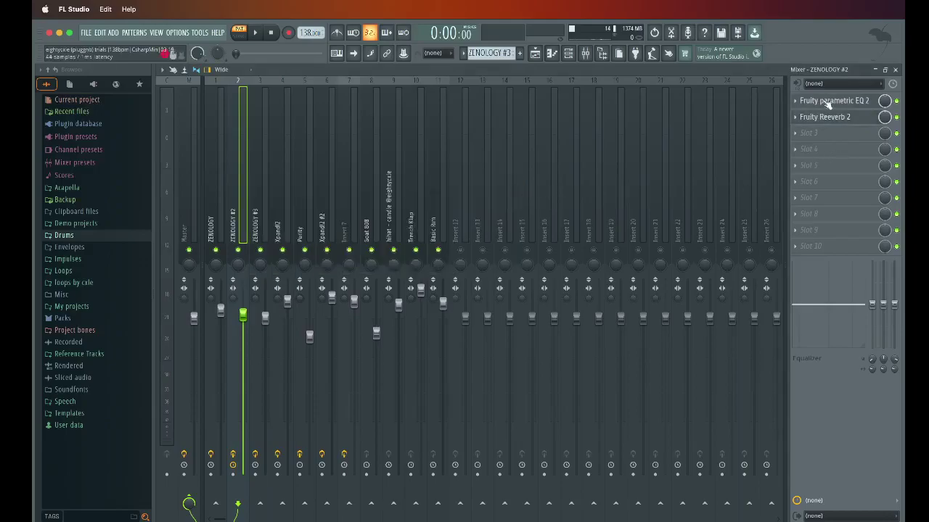
{"action": "left_click", "coordinate": [825, 101]}
{"action": "left_click", "coordinate": [587, 171]}
{"action": "left_click", "coordinate": [850, 116]}
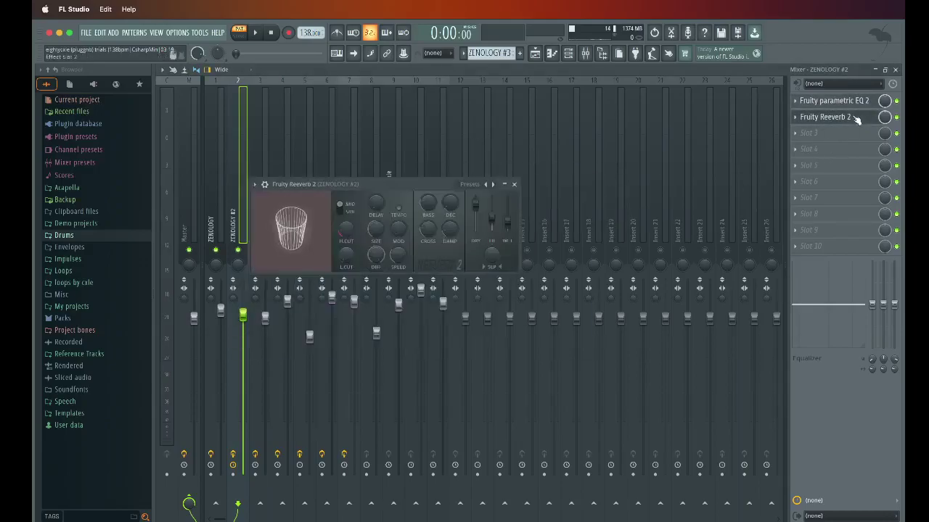
{"action": "left_click", "coordinate": [850, 117]}
{"action": "left_click", "coordinate": [845, 105]}
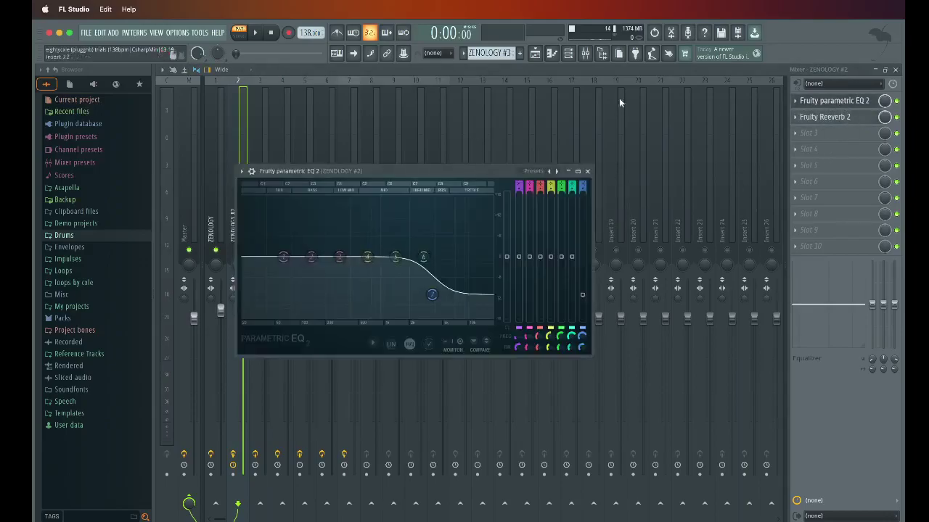
{"action": "left_click", "coordinate": [587, 171]}
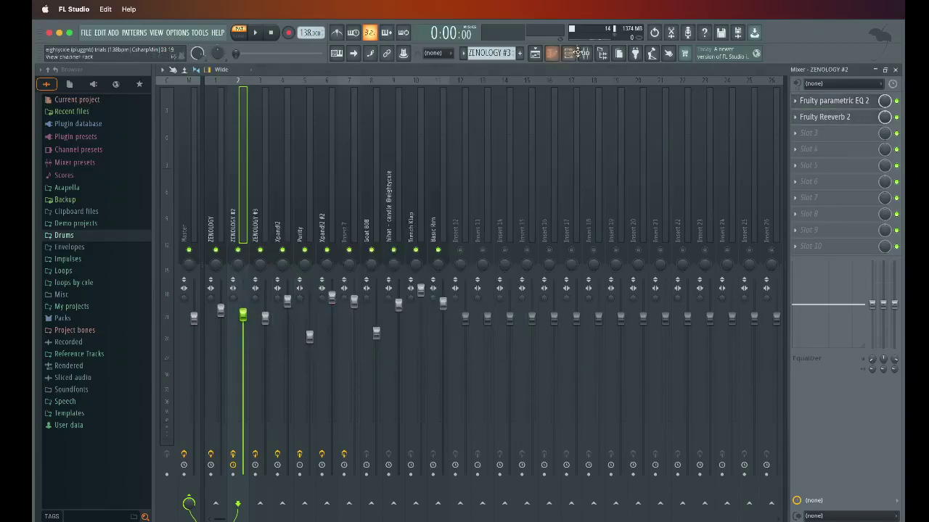
Show the Xpand!2 notes in the piano roll and play the rising note runs from the start.
{"action": "left_click", "coordinate": [551, 53]}
{"action": "left_click", "coordinate": [392, 67]}
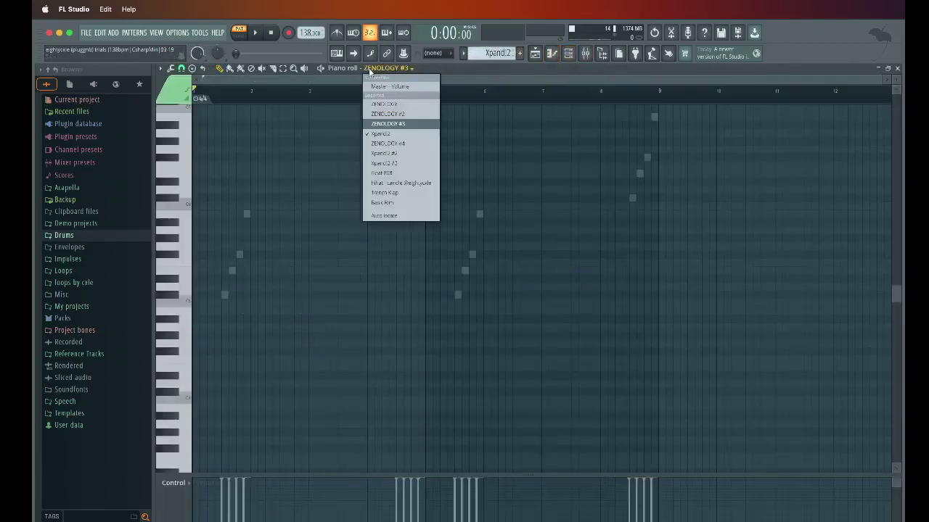
{"action": "left_click", "coordinate": [392, 134]}
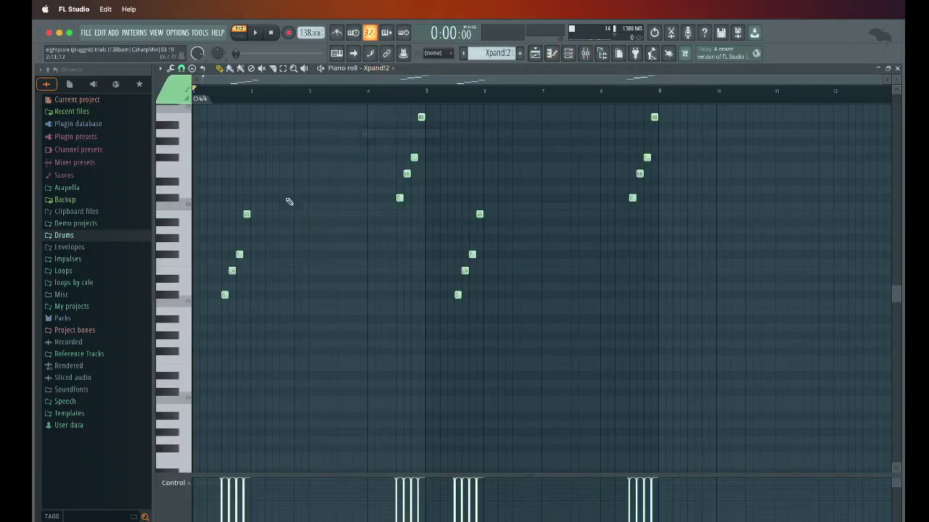
{"action": "key", "text": "space"}
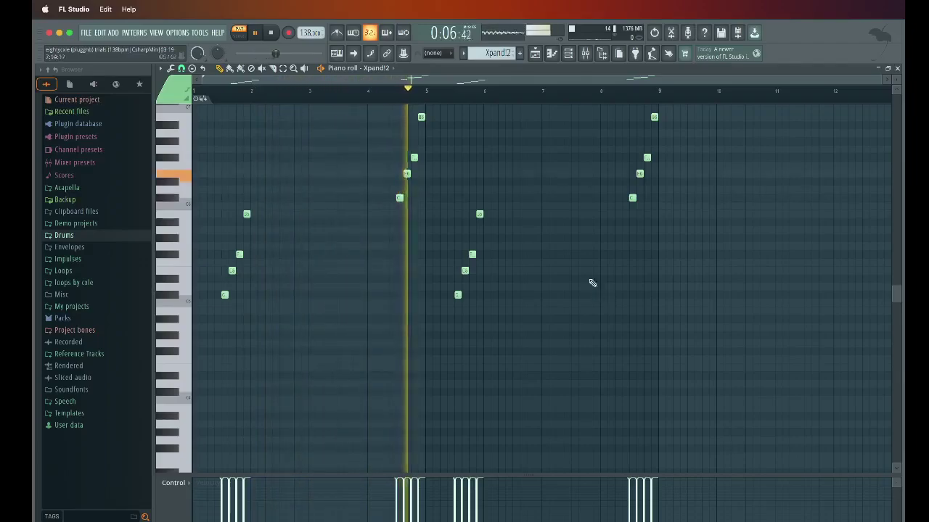
{"action": "key", "text": "space"}
View the Xpand!2 channel's preset in its plugin window from the channel rack, then close the window.
{"action": "left_click", "coordinate": [601, 53]}
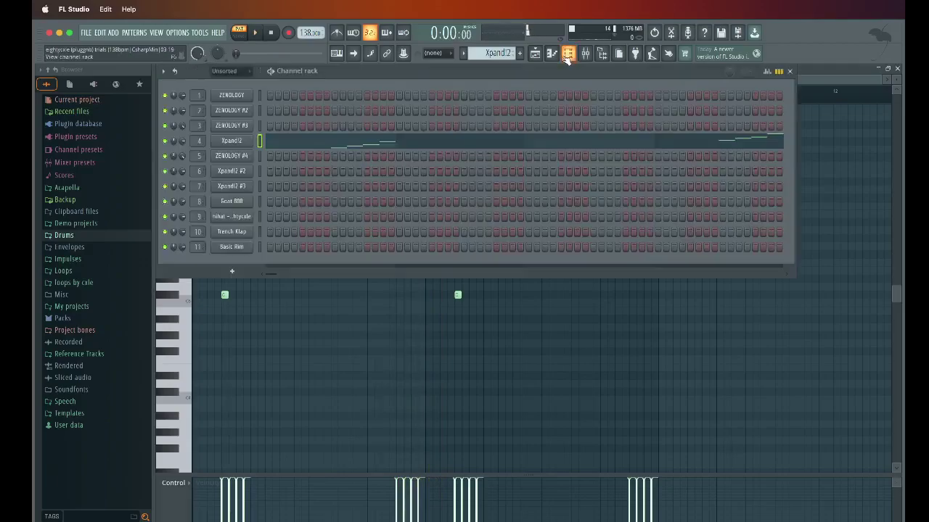
{"action": "left_click", "coordinate": [236, 140]}
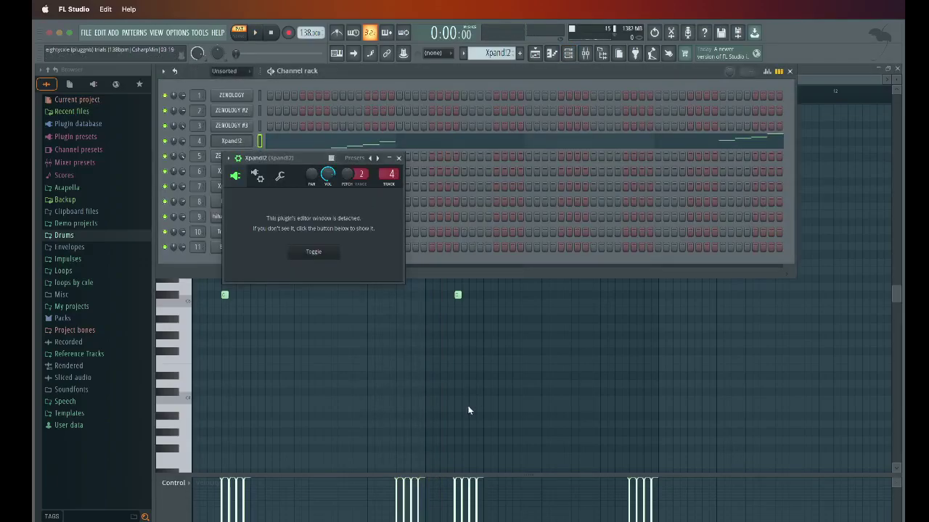
{"action": "left_click", "coordinate": [226, 332]}
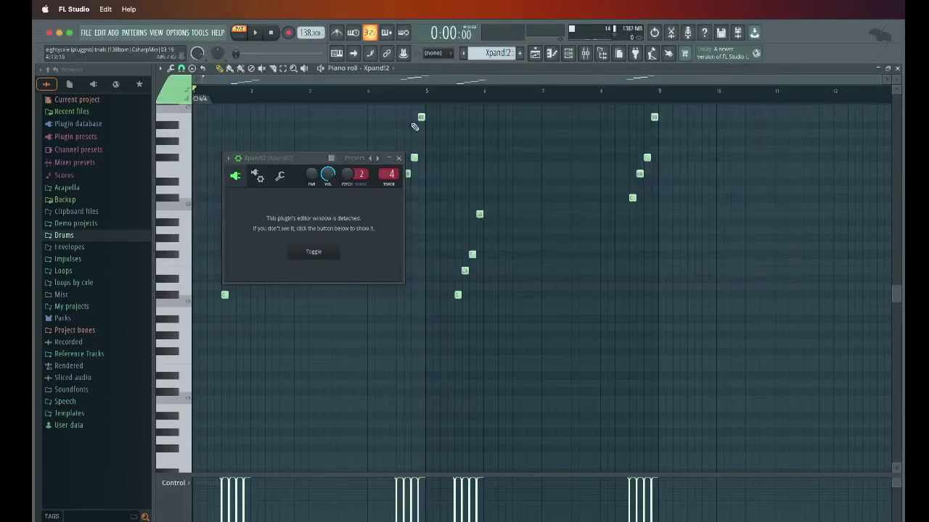
{"action": "left_click", "coordinate": [399, 158]}
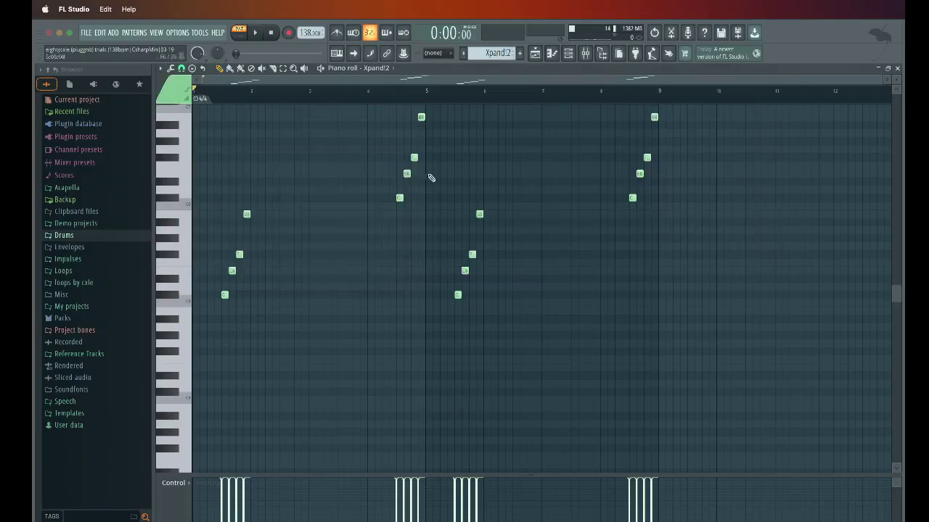
{"action": "left_click", "coordinate": [585, 53]}
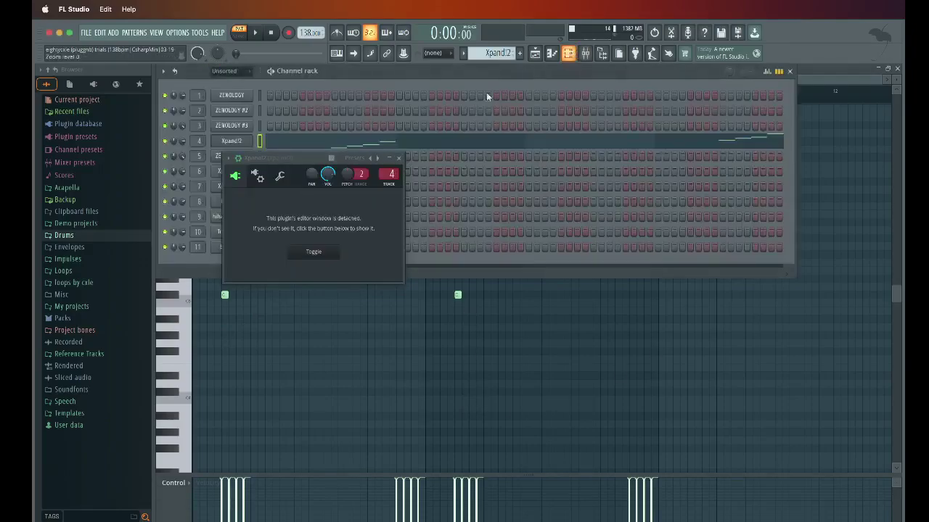
{"action": "left_click", "coordinate": [402, 159]}
Inspect the Fruity Delay 3 and Fruity parametric EQ 2 effects on the Xpand!2 mixer track.
{"action": "left_click", "coordinate": [585, 53]}
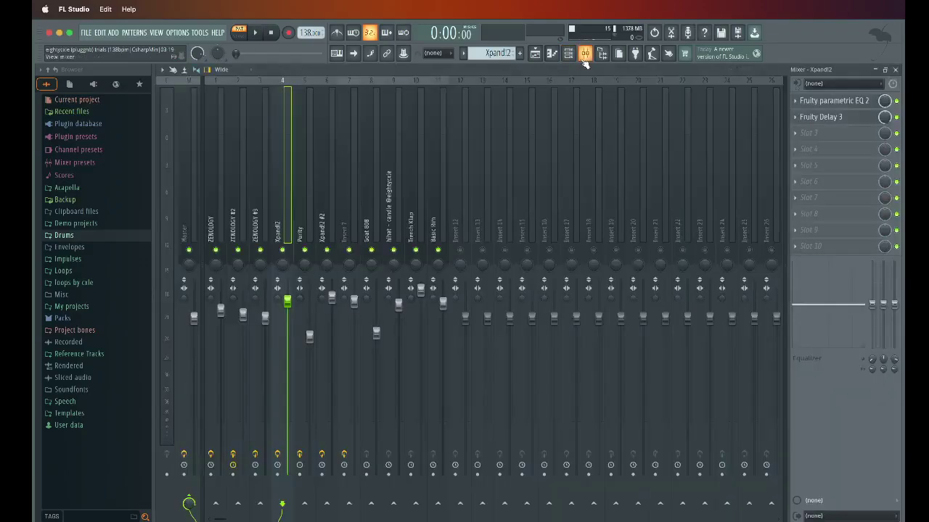
{"action": "left_click", "coordinate": [320, 204]}
{"action": "left_click", "coordinate": [292, 224]}
{"action": "left_click", "coordinate": [820, 117]}
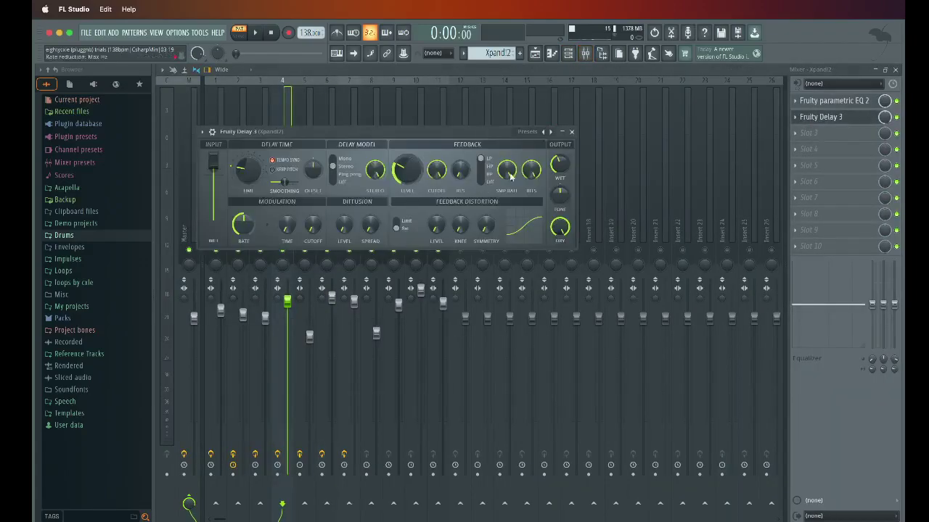
{"action": "left_click", "coordinate": [571, 132]}
{"action": "left_click", "coordinate": [809, 105]}
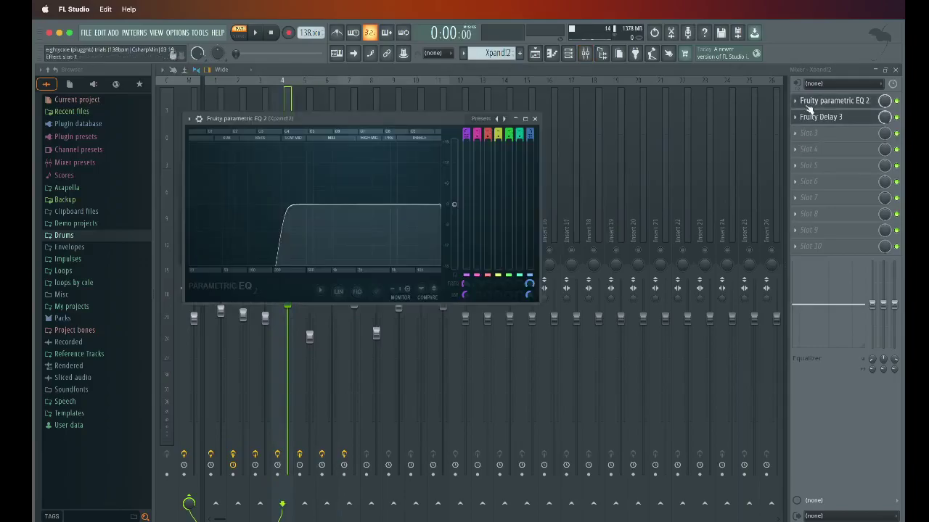
{"action": "left_click", "coordinate": [535, 118]}
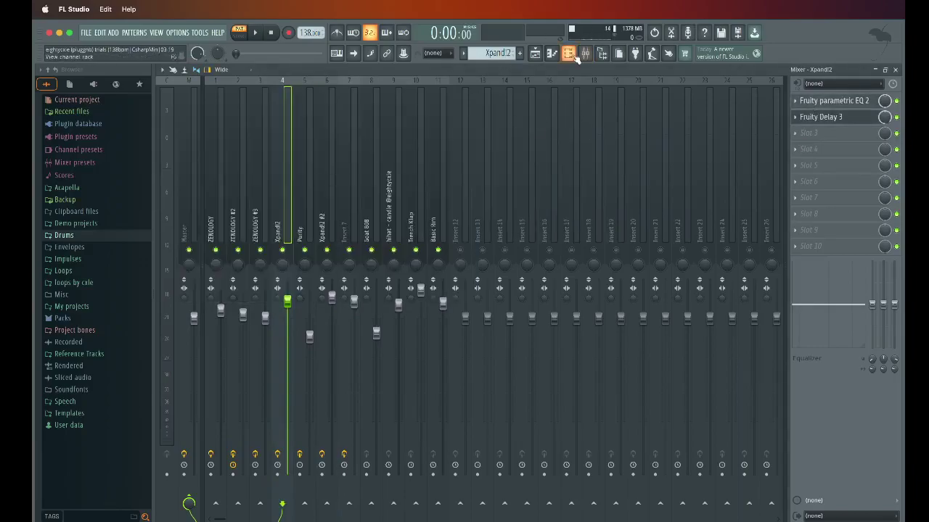
Show the ZENOLOGY #4 notes in the piano roll and play the melody from the start.
{"action": "key", "text": "F6"}
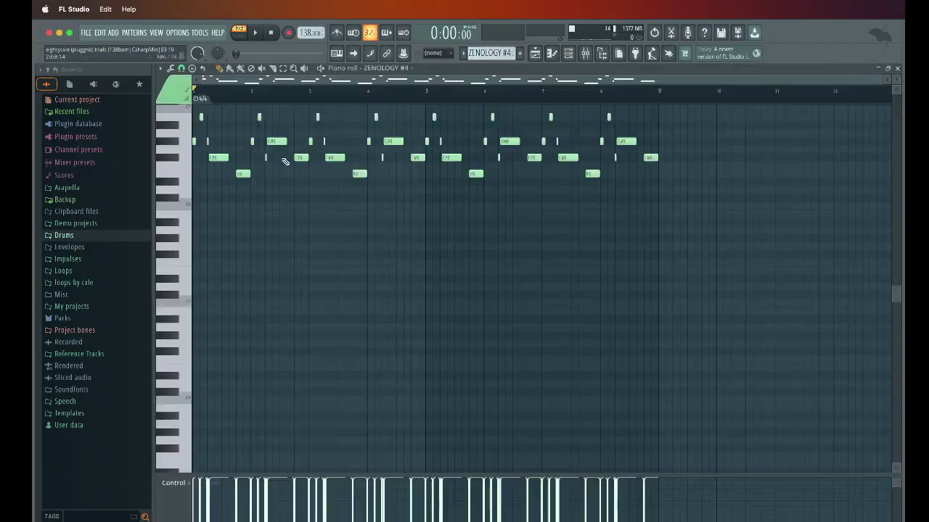
{"action": "left_click", "coordinate": [258, 158]}
{"action": "scroll", "coordinate": [312, 167], "scroll_direction": "up", "scroll_amount": 3}
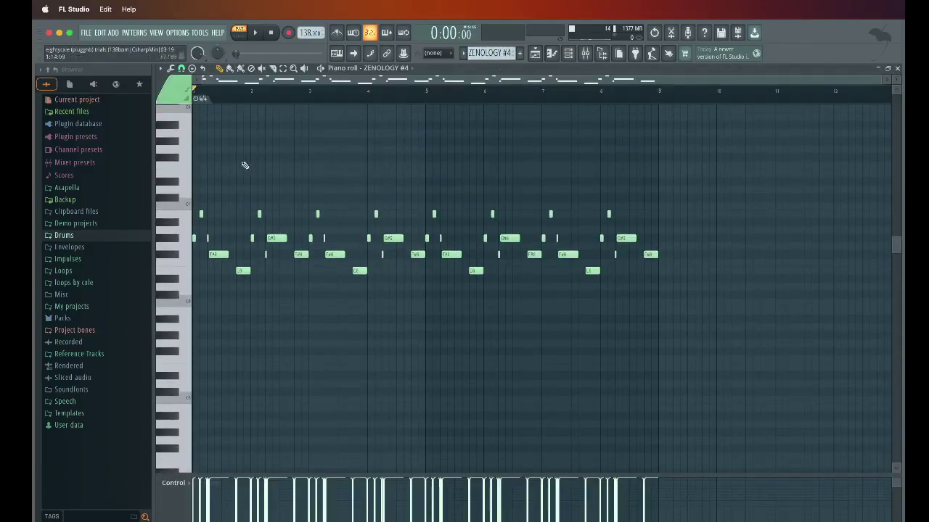
{"action": "key", "text": "space"}
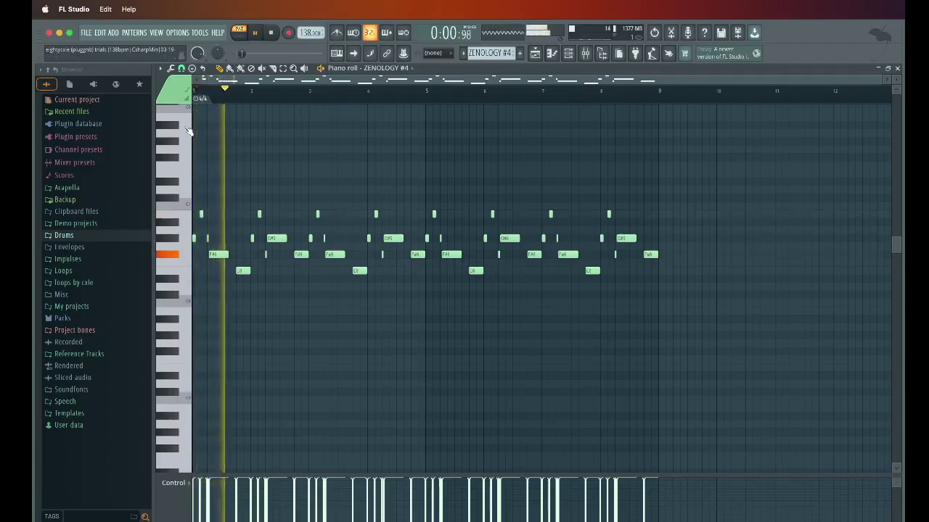
{"action": "key", "text": "space"}
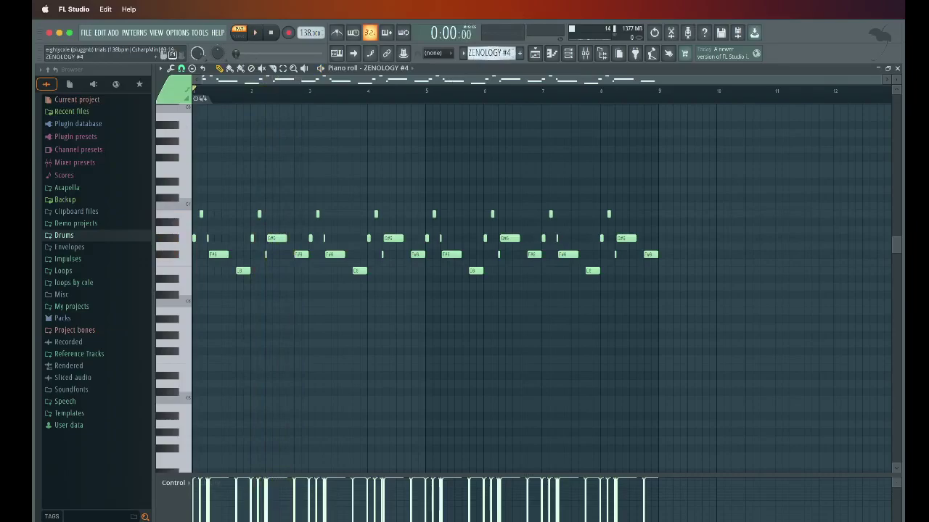
Switch the piano roll to the Xpand!2 #2 notes and play that melody from the start.
{"action": "scroll", "coordinate": [484, 53], "scroll_direction": "up", "scroll_amount": 2}
{"action": "left_click", "coordinate": [399, 73]}
{"action": "left_click", "coordinate": [385, 153]}
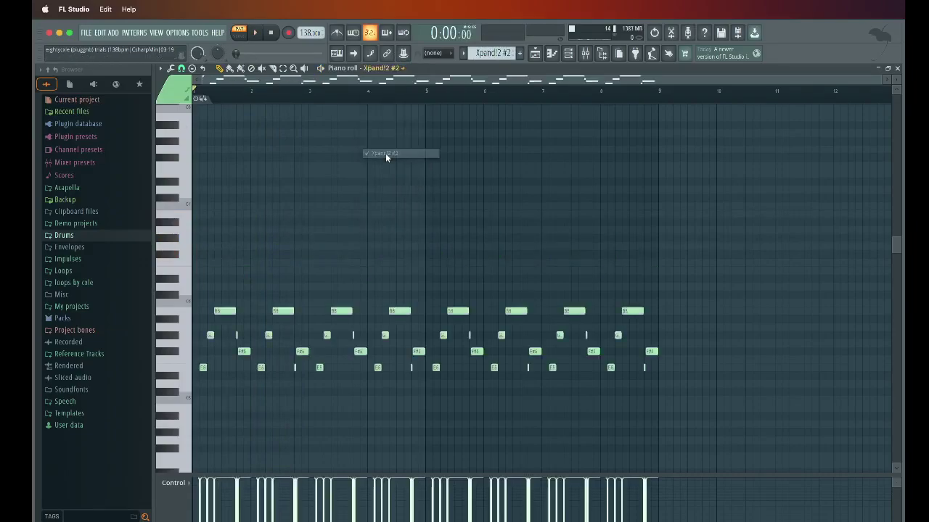
{"action": "scroll", "coordinate": [479, 276], "scroll_direction": "down", "scroll_amount": 3}
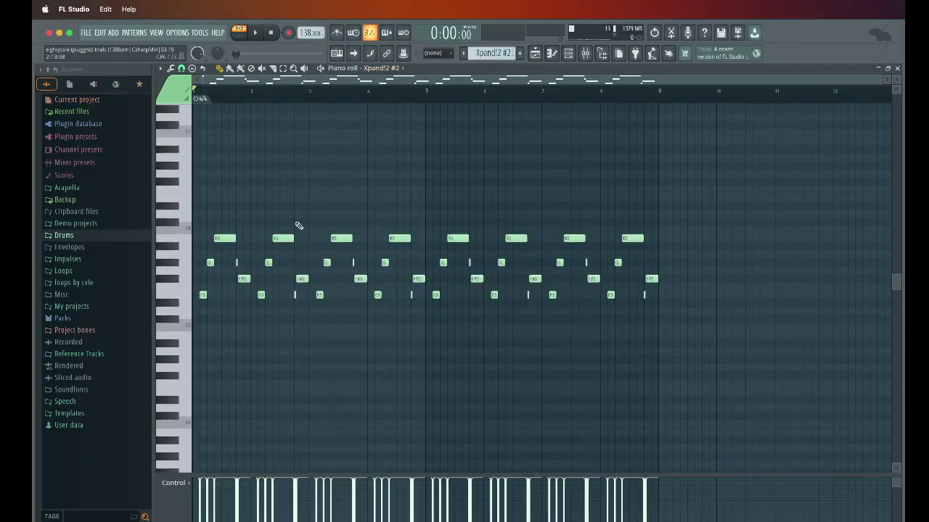
{"action": "key", "text": "space"}
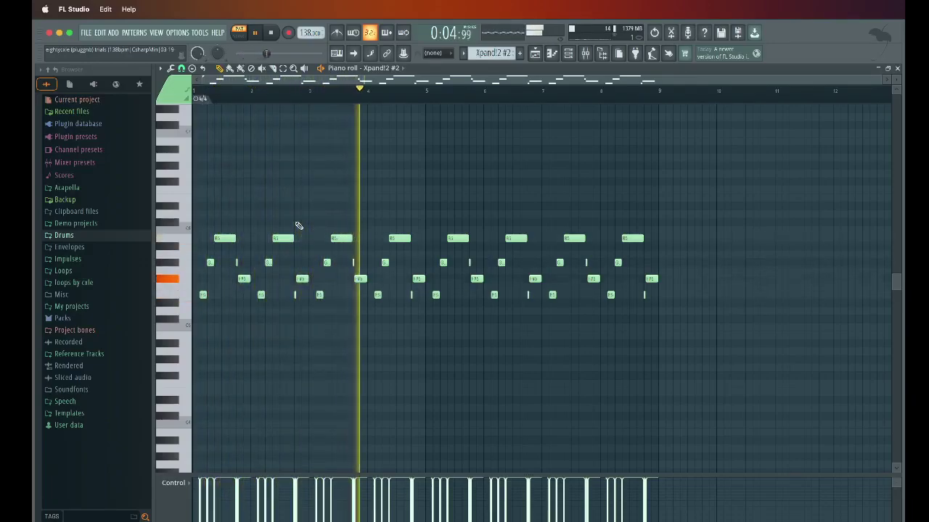
{"action": "key", "text": "space"}
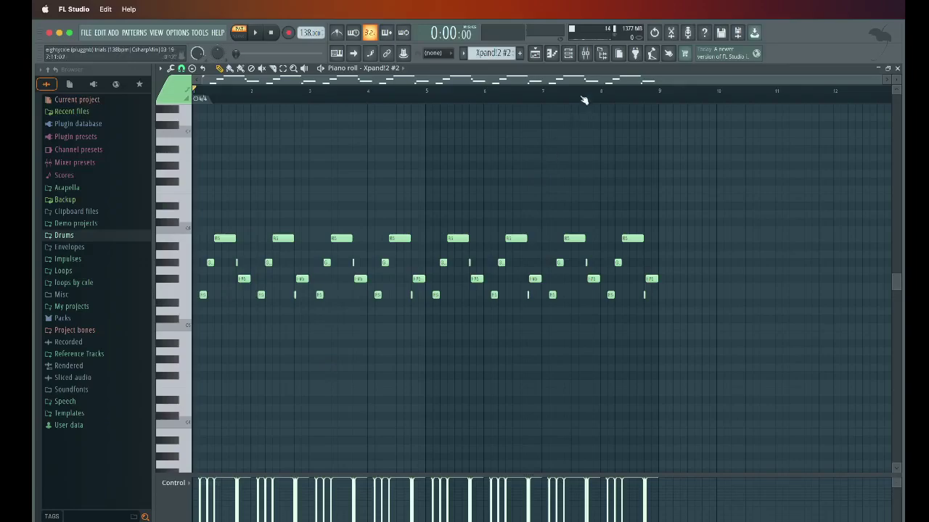
Open the Xpand!2 #2 channel's plugin window from the channel rack to view its preset.
{"action": "left_click", "coordinate": [568, 53]}
{"action": "left_click", "coordinate": [244, 174]}
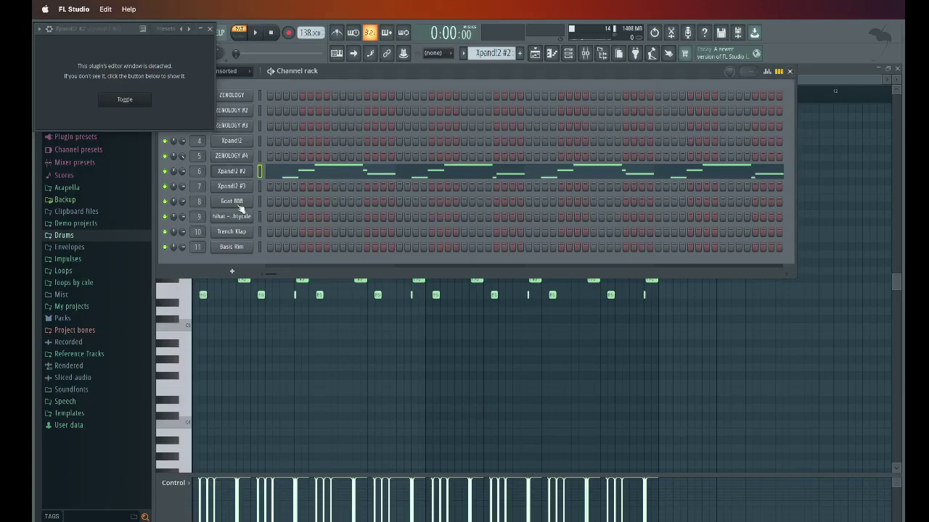
{"action": "key", "text": "F6"}
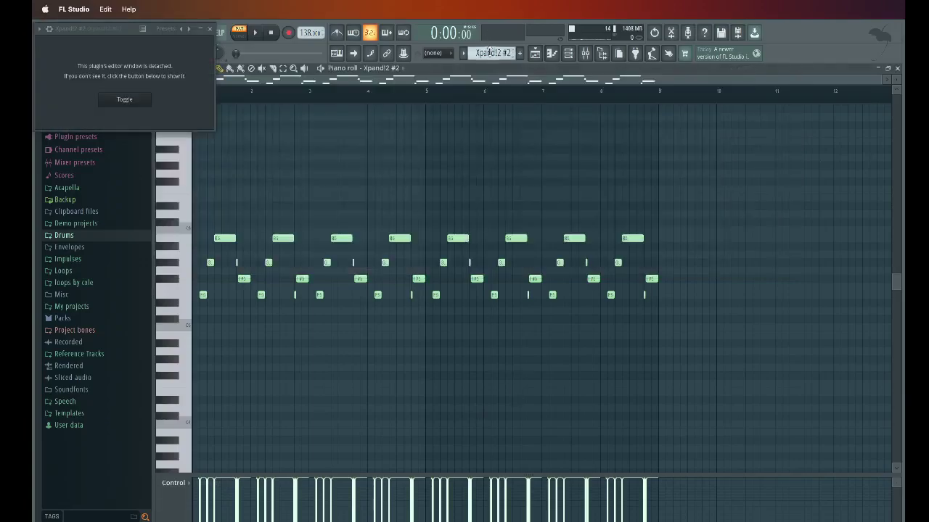
Inspect the Fruity Reeverb 2 and Fruity parametric EQ 2 effects on the Xpand!2 #2 mixer track.
{"action": "left_click", "coordinate": [585, 53]}
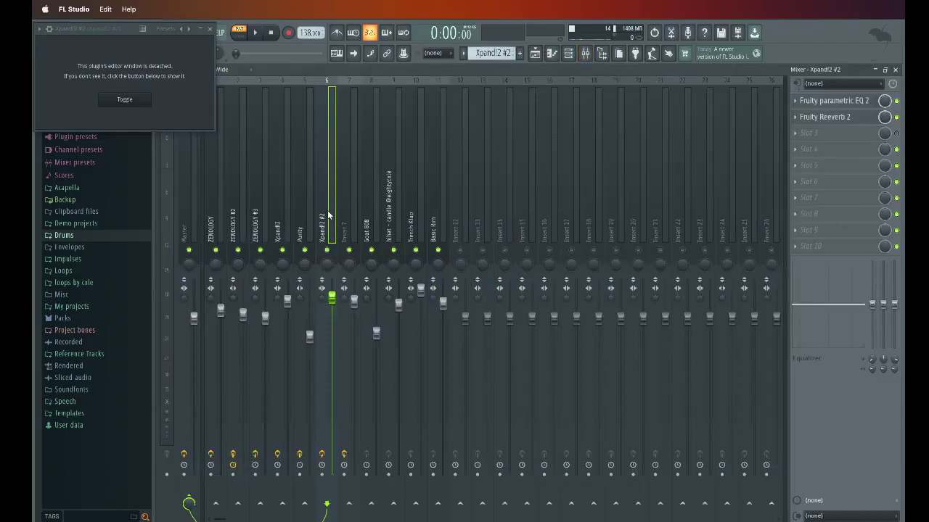
{"action": "left_click", "coordinate": [845, 119]}
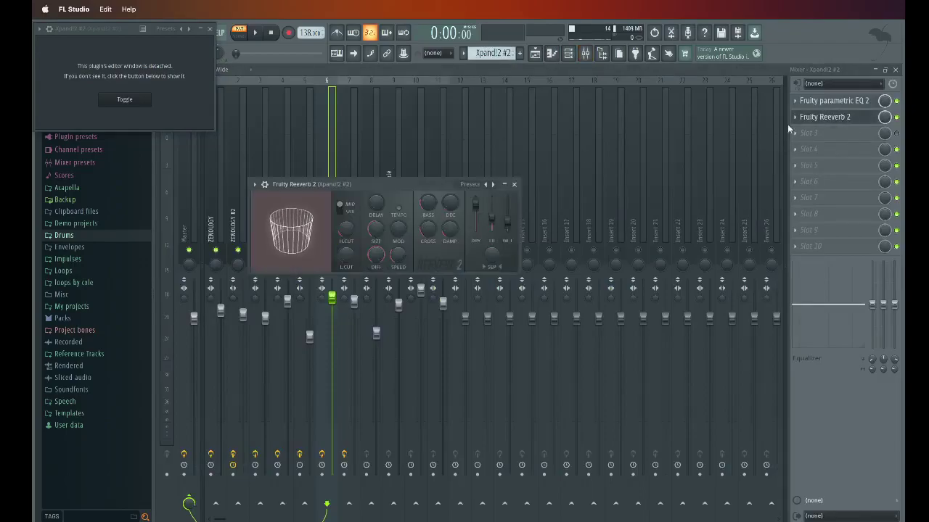
{"action": "left_click", "coordinate": [814, 100]}
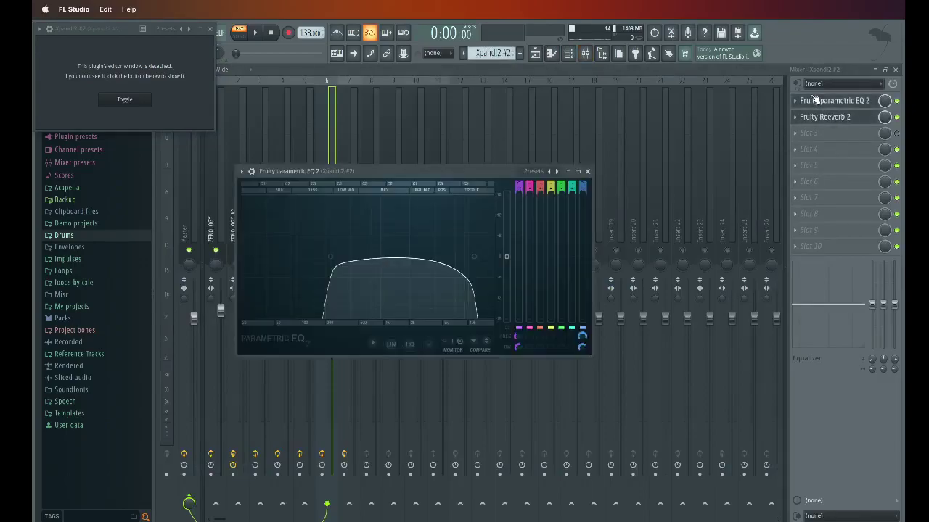
{"action": "left_click", "coordinate": [587, 172]}
Open the Xpand!2 #3 clip from the playlist in the piano roll and play its melody from the start.
{"action": "left_click", "coordinate": [536, 54]}
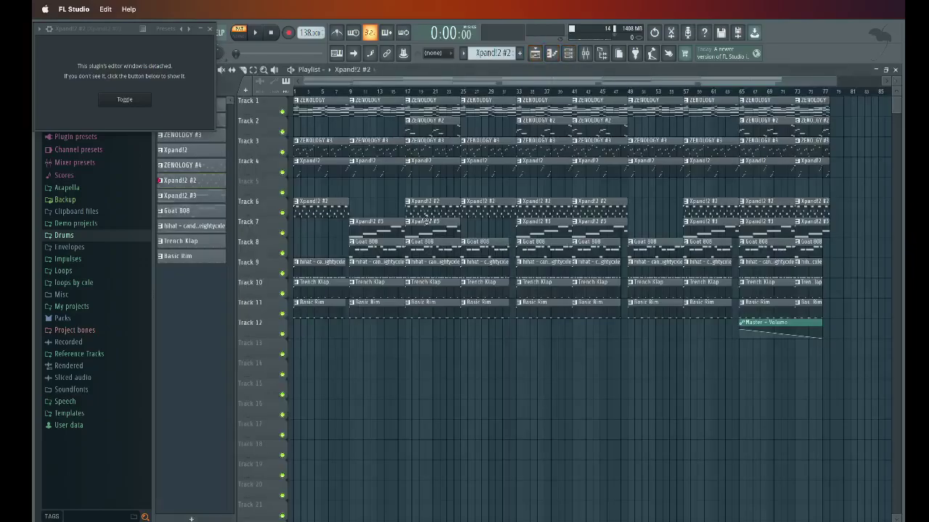
{"action": "double_click", "coordinate": [376, 231]}
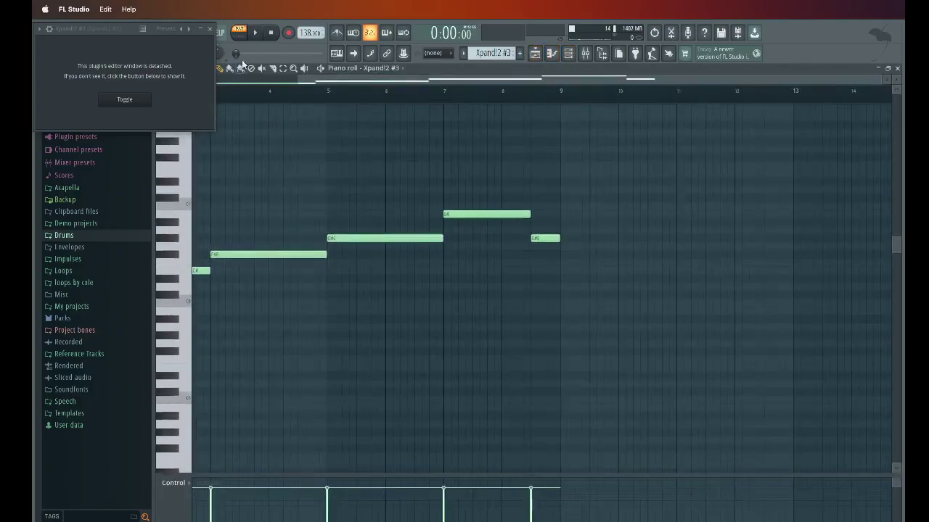
{"action": "left_click", "coordinate": [210, 30]}
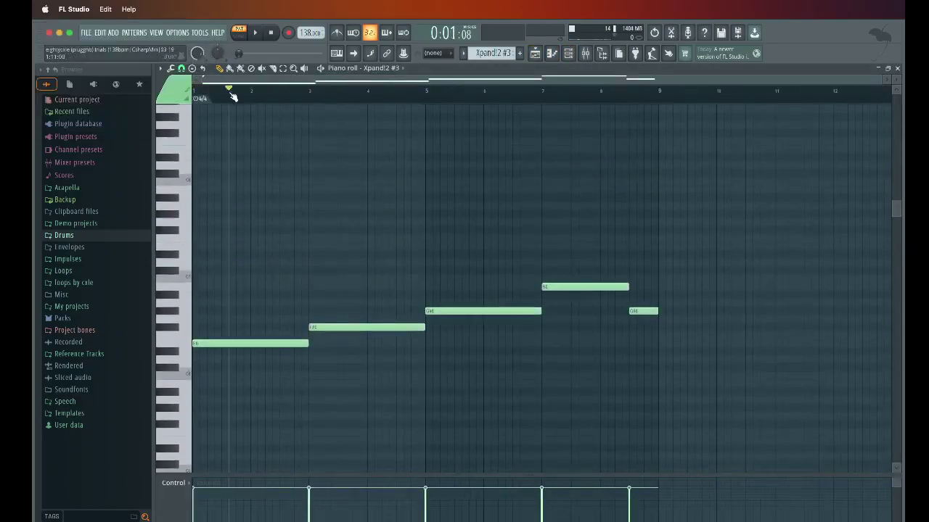
{"action": "scroll", "coordinate": [335, 283], "scroll_direction": "down", "scroll_amount": 2}
{"action": "key", "text": "space"}
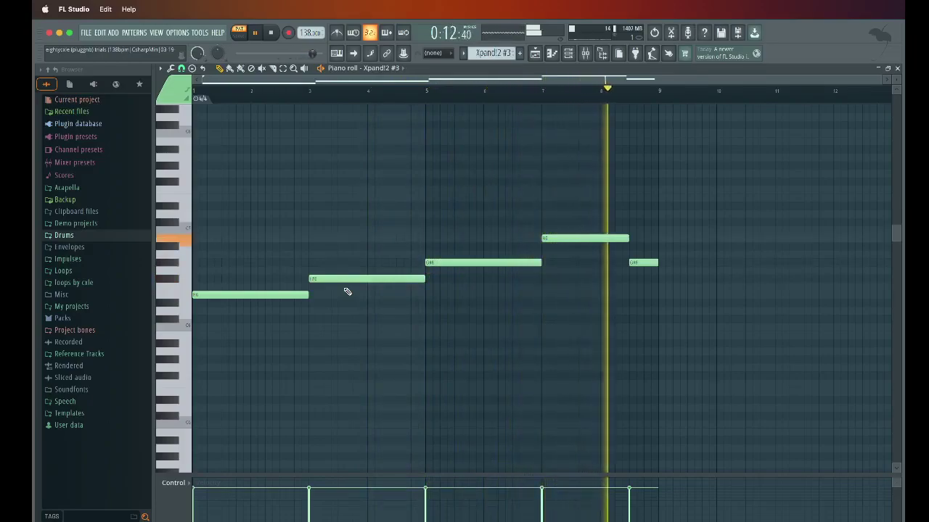
{"action": "key", "text": "space"}
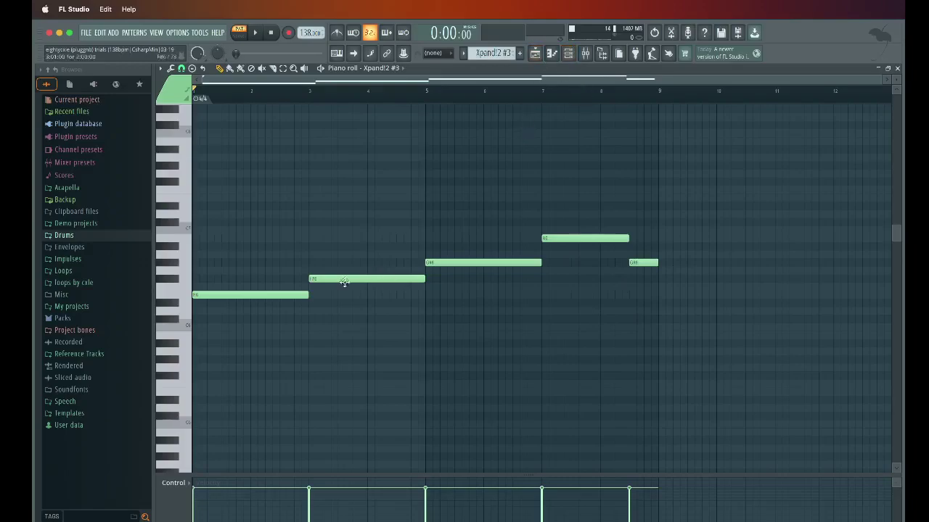
Open the Xpand!2 #3 channel's plugin window from the channel rack to view its preset.
{"action": "left_click", "coordinate": [570, 54]}
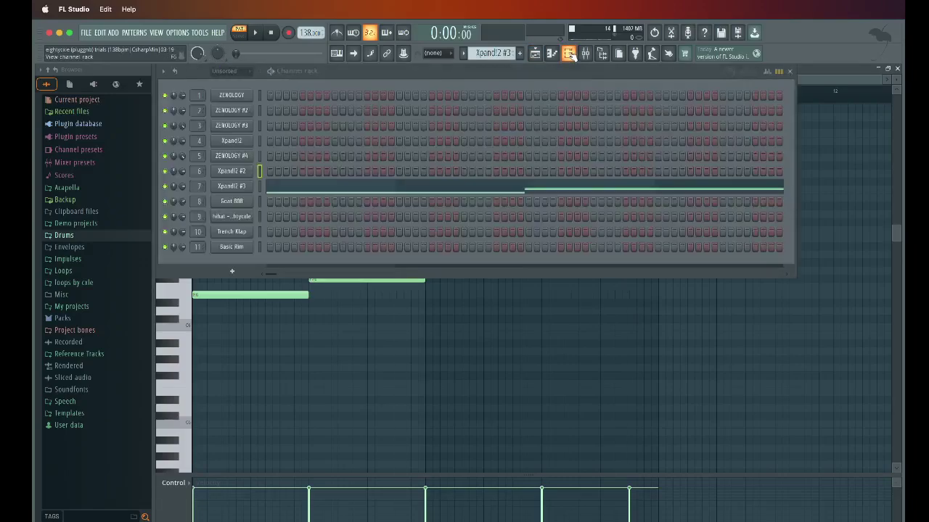
{"action": "left_click", "coordinate": [236, 189]}
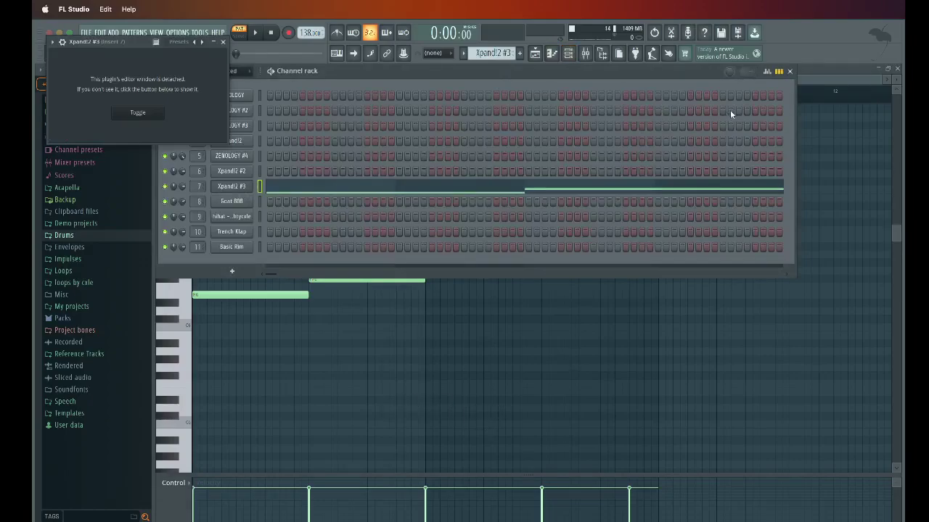
{"action": "left_click", "coordinate": [789, 72]}
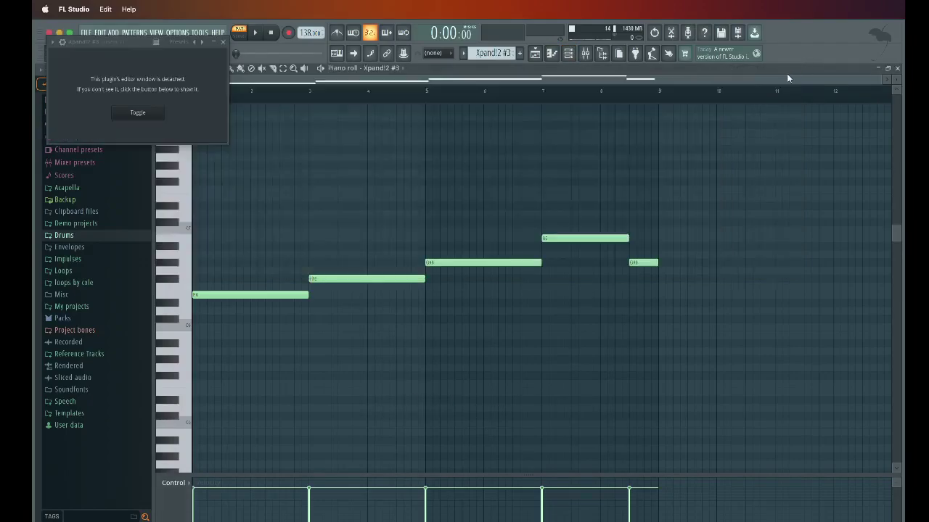
Inspect the Fruity Reeverb 2 and Fruity parametric EQ 2 effects on mixer track Insert 7.
{"action": "left_click", "coordinate": [585, 53]}
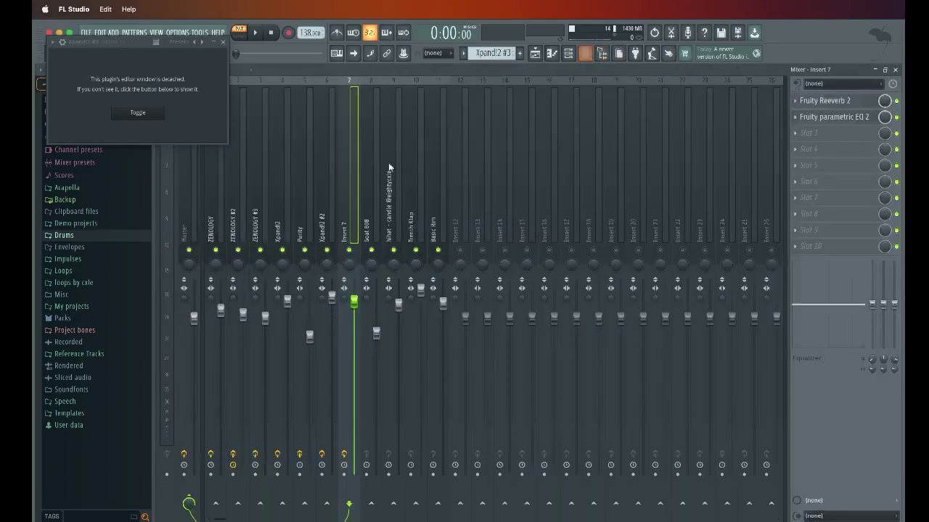
{"action": "left_click", "coordinate": [829, 101]}
{"action": "left_click", "coordinate": [506, 196]}
{"action": "left_click", "coordinate": [834, 116]}
{"action": "left_click", "coordinate": [603, 209]}
Mute the playlist tracks from Track 8 down and play only the melody tracks in song mode from bar 17.
{"action": "left_click", "coordinate": [535, 53]}
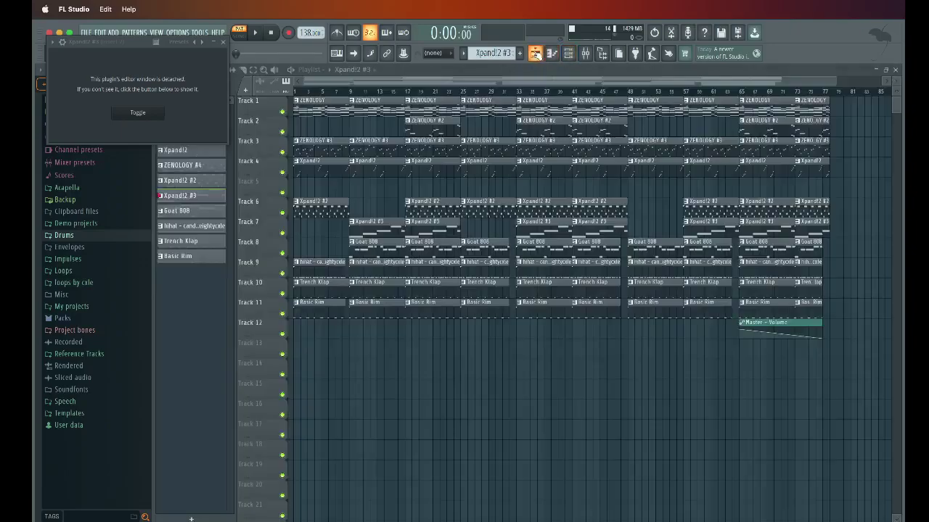
{"action": "left_click", "coordinate": [225, 43]}
{"action": "key", "text": "l"}
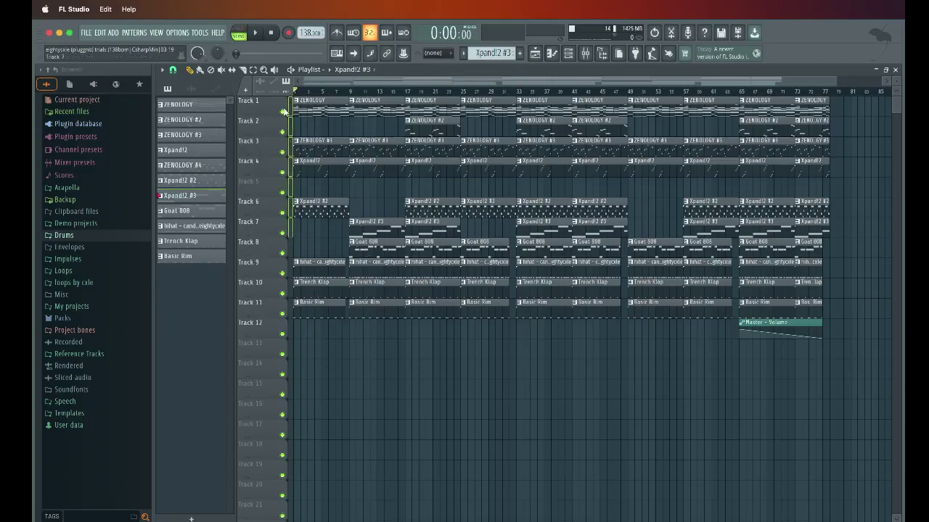
{"action": "left_click_drag", "start_coordinate": [282, 253], "coordinate": [282, 508]}
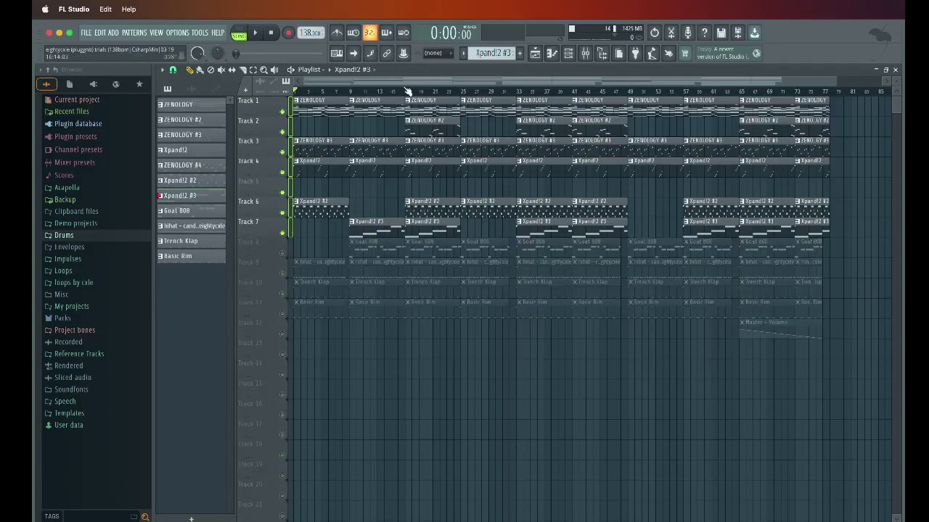
{"action": "key", "text": "space"}
{"action": "scroll", "coordinate": [462, 268], "scroll_direction": "down", "scroll_amount": 2}
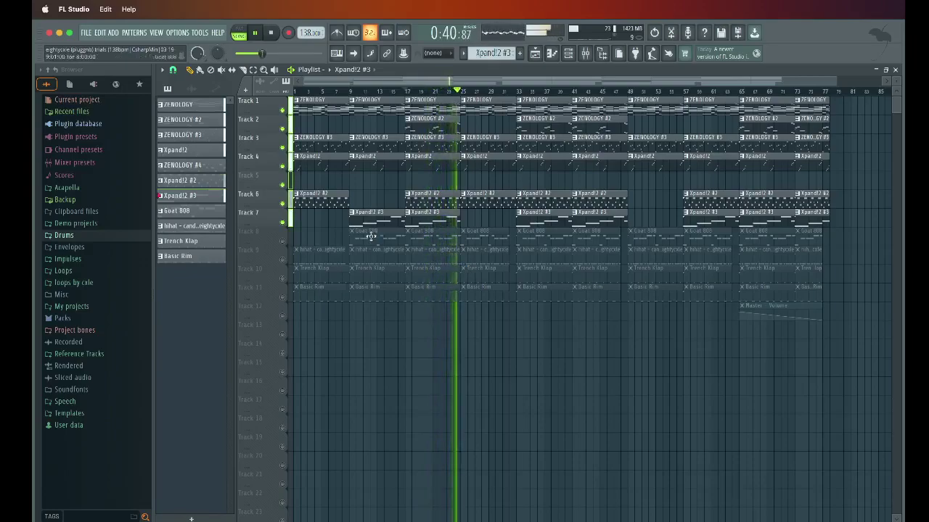
{"action": "key", "text": "space"}
Unmute the drum and 808 tracks in the playlist and reset playback to the start.
{"action": "left_click", "coordinate": [283, 232]}
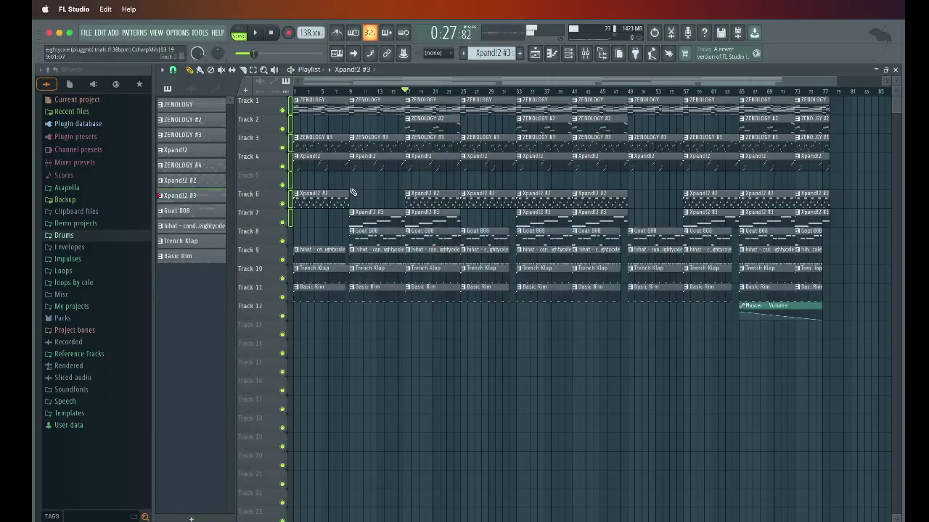
{"action": "left_click", "coordinate": [291, 111]}
{"action": "left_click", "coordinate": [271, 32]}
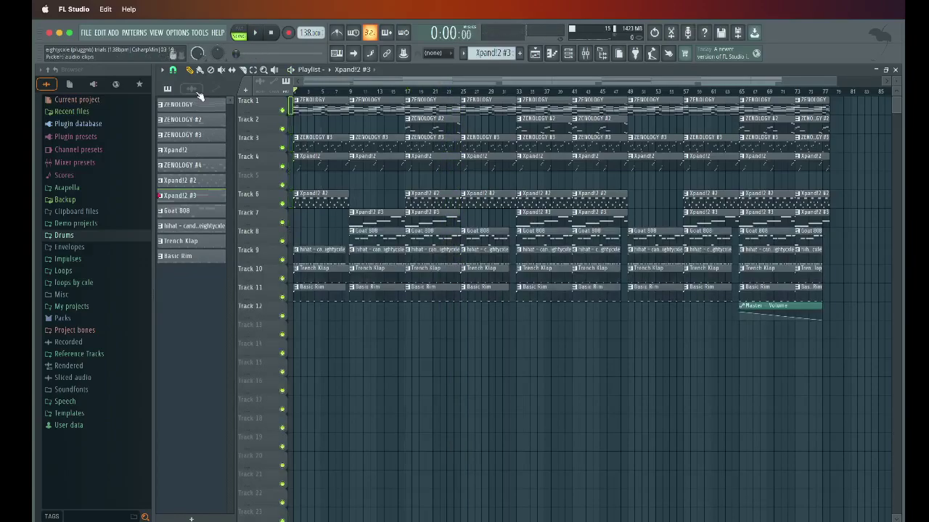
Open the Goat 808 clip in the piano roll and switch playback to pattern mode to examine its notes.
{"action": "double_click", "coordinate": [368, 240]}
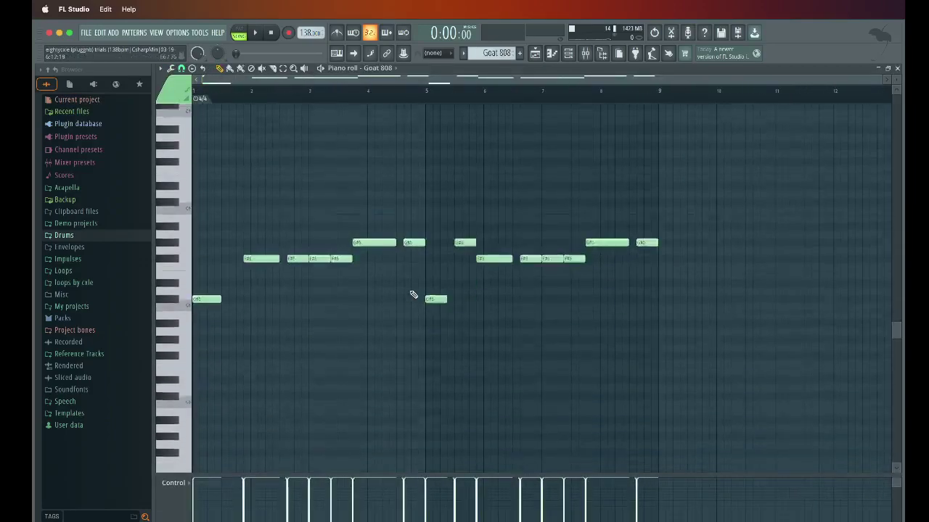
{"action": "left_click", "coordinate": [257, 33]}
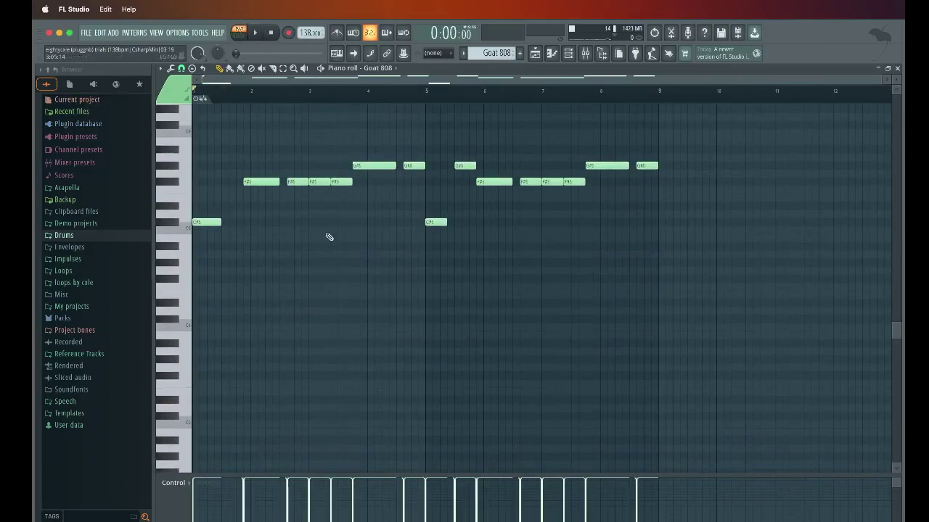
{"action": "left_click", "coordinate": [536, 55]}
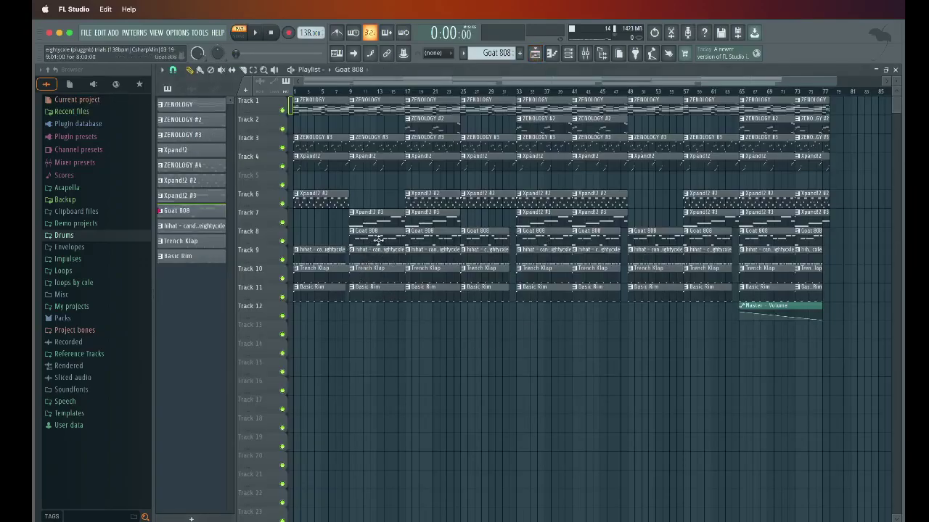
{"action": "double_click", "coordinate": [377, 238]}
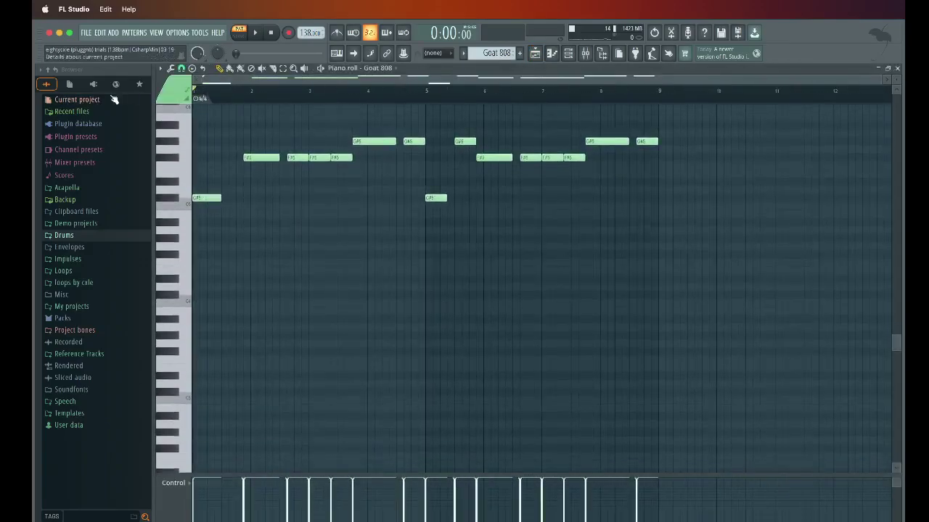
{"action": "scroll", "coordinate": [325, 182], "scroll_direction": "up", "scroll_amount": 2}
Inspect the Goat 808 sampler's envelope and miscellaneous settings from the channel rack, and close its windows.
{"action": "left_click", "coordinate": [568, 55]}
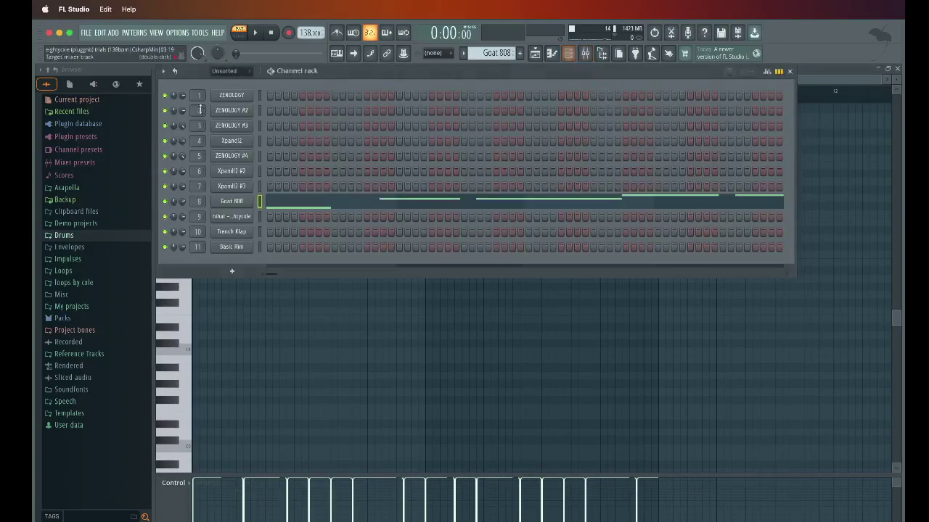
{"action": "left_click", "coordinate": [233, 201]}
{"action": "left_click", "coordinate": [271, 189]}
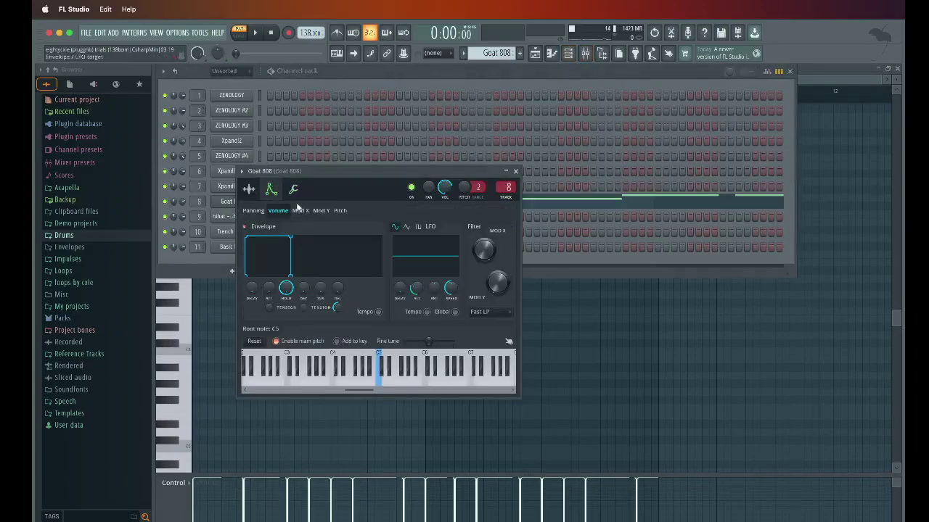
{"action": "left_click", "coordinate": [294, 190]}
{"action": "left_click", "coordinate": [515, 171]}
{"action": "key", "text": "F6"}
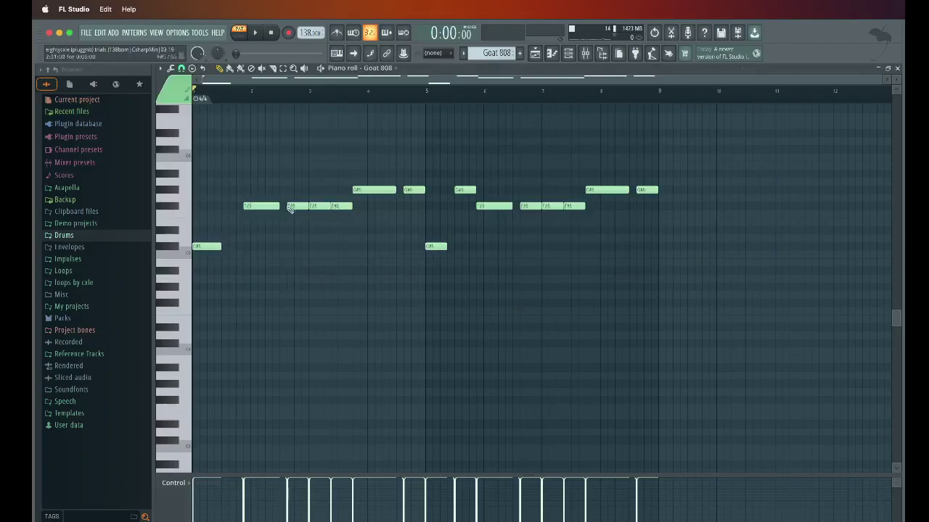
Examine the Goat 808 notes up close in the piano roll and play the bass pattern from the start.
{"action": "scroll", "coordinate": [228, 97], "scroll_direction": "up", "scroll_amount": 3}
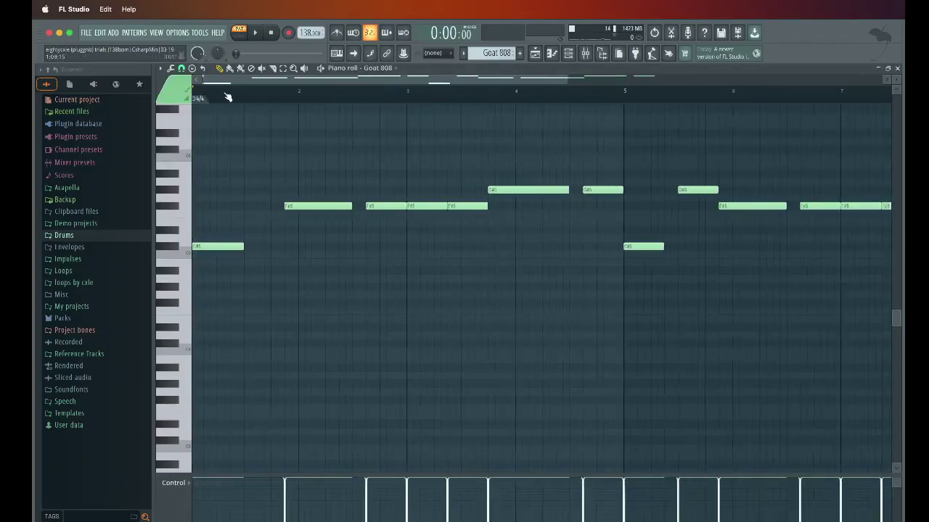
{"action": "left_click_drag", "start_coordinate": [301, 207], "coordinate": [310, 226]}
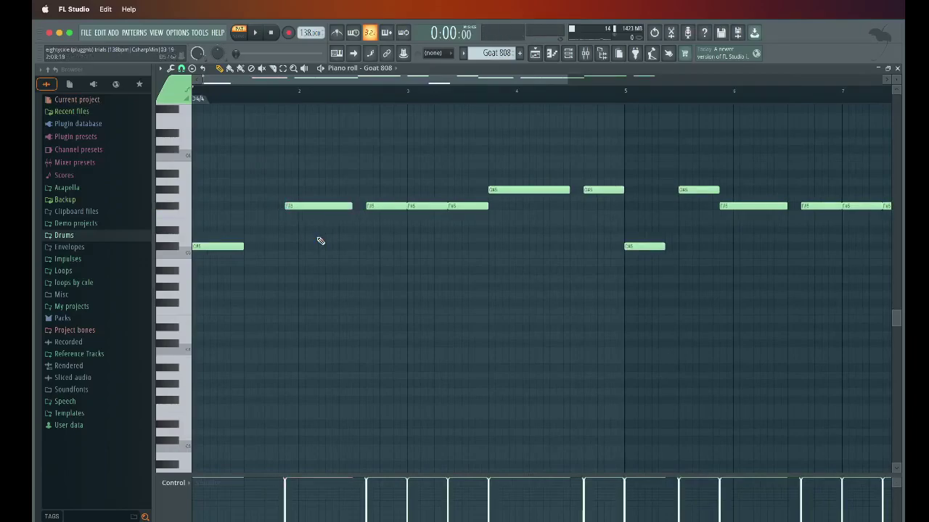
{"action": "scroll", "coordinate": [208, 90], "scroll_direction": "left", "scroll_amount": 1}
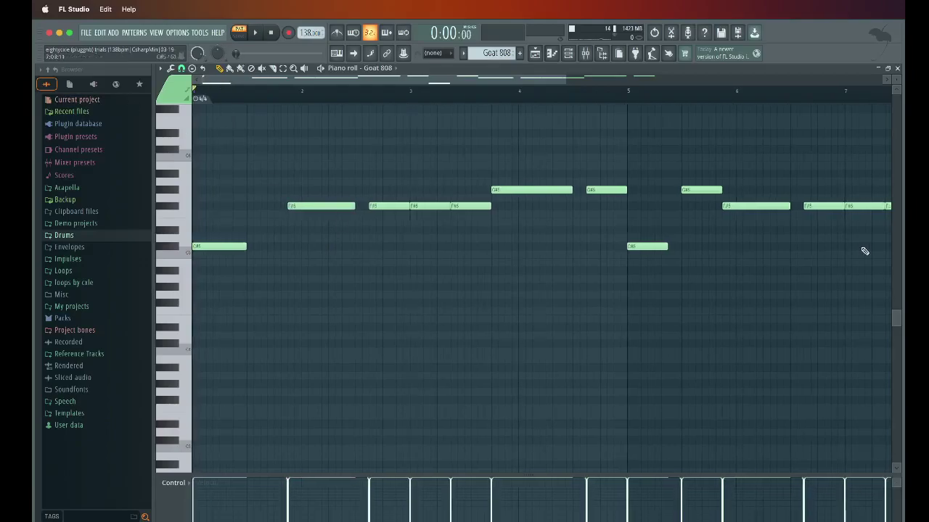
{"action": "key", "text": "space"}
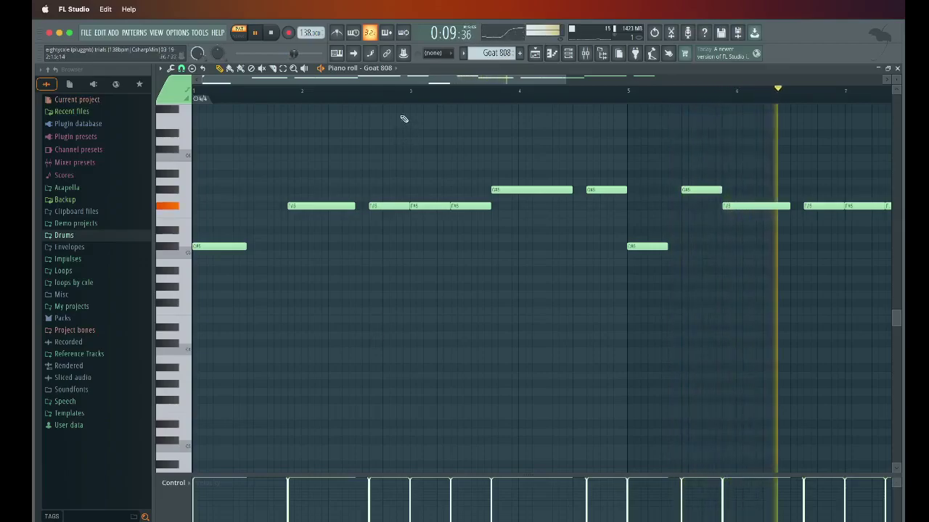
{"action": "scroll", "coordinate": [405, 96], "scroll_direction": "down", "scroll_amount": 2}
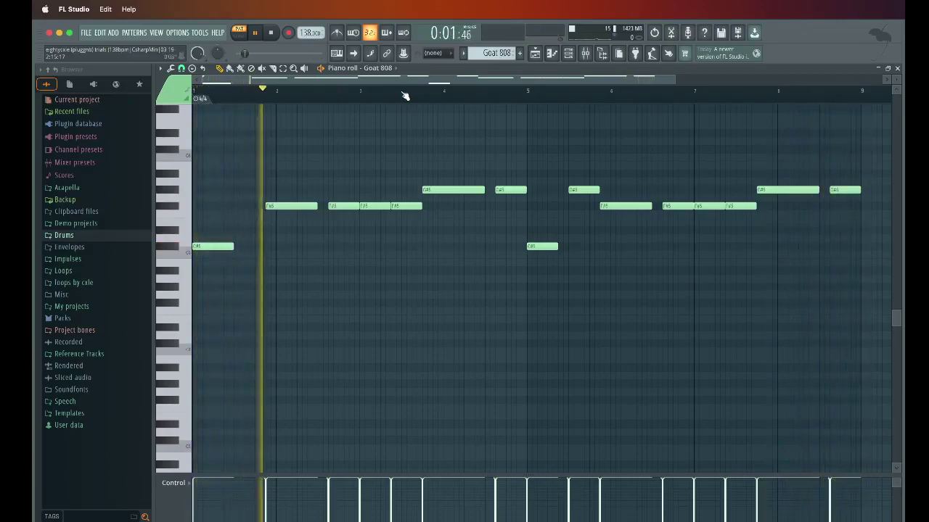
{"action": "key", "text": "space"}
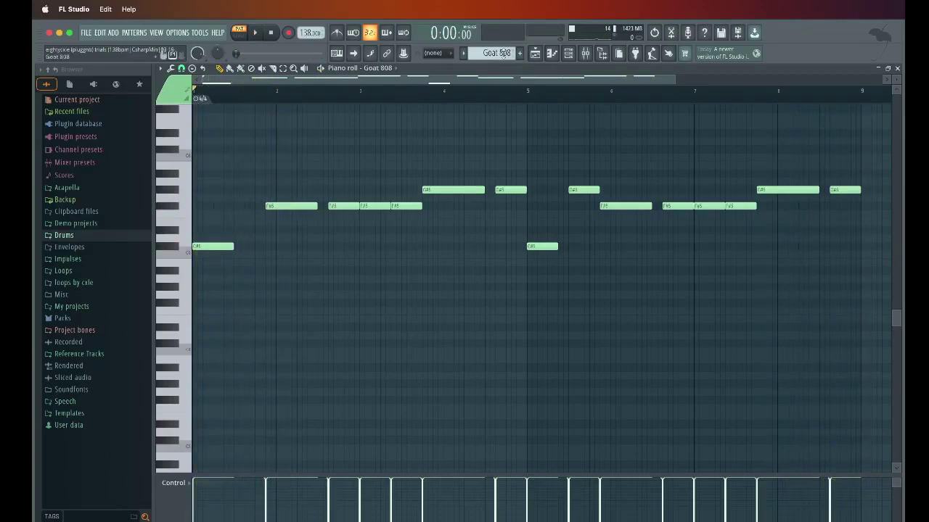
Show the hihat - candle pattern's notes in the piano roll and return to the Goat 808 notes.
{"action": "scroll", "coordinate": [501, 53], "scroll_direction": "down", "scroll_amount": 1}
{"action": "left_click", "coordinate": [385, 68]}
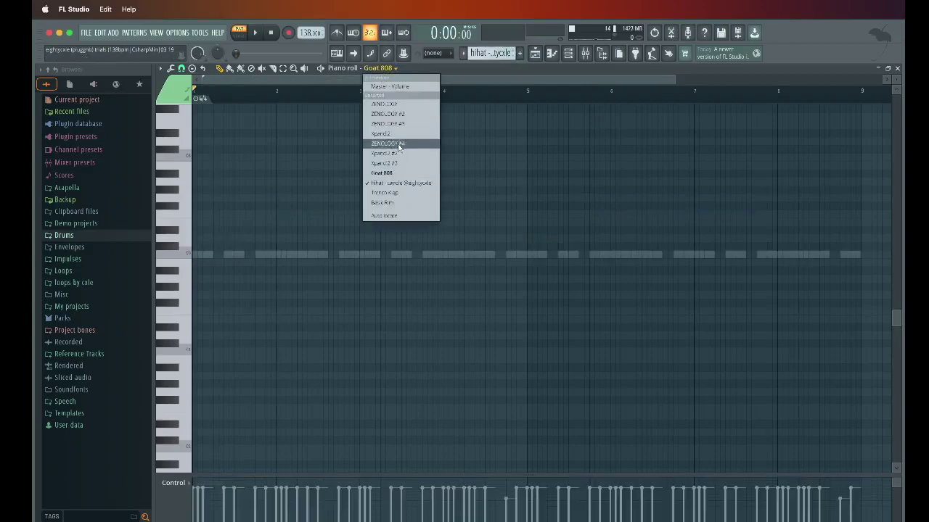
{"action": "left_click", "coordinate": [400, 182]}
{"action": "scroll", "coordinate": [496, 53], "scroll_direction": "up", "scroll_amount": 2}
{"action": "scroll", "coordinate": [492, 53], "scroll_direction": "down", "scroll_amount": 1}
{"action": "left_click", "coordinate": [442, 70]}
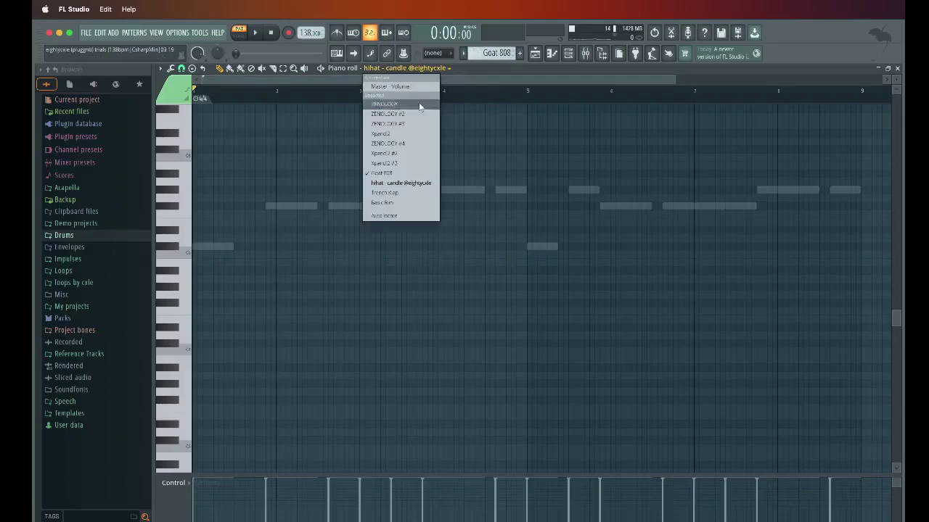
{"action": "left_click", "coordinate": [384, 173]}
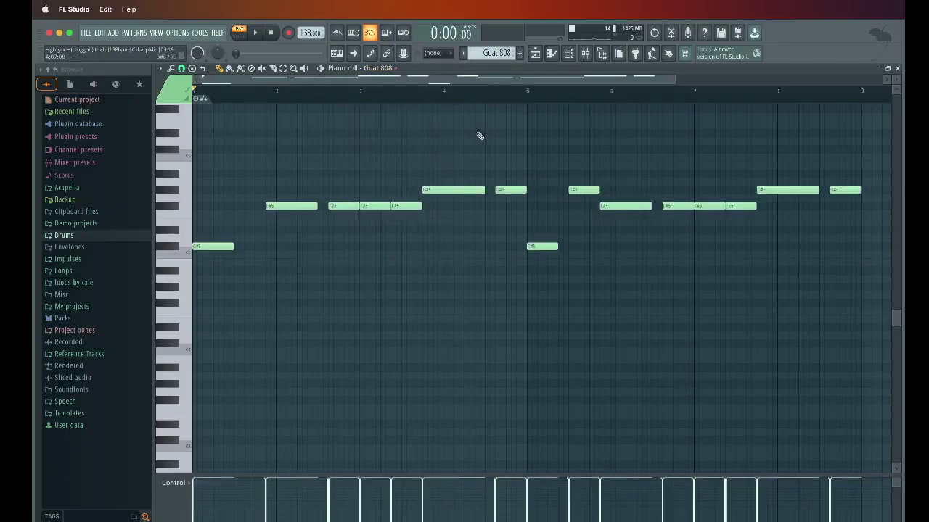
Show the hihat - candle channel's notes in the piano roll and play its pattern from the start.
{"action": "scroll", "coordinate": [496, 53], "scroll_direction": "down", "scroll_amount": 1}
{"action": "left_click", "coordinate": [391, 68]}
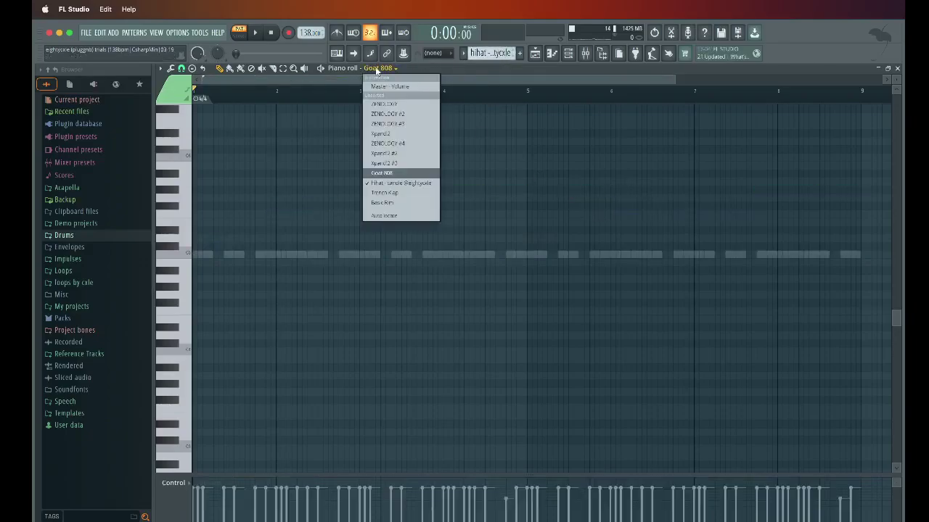
{"action": "left_click", "coordinate": [399, 183]}
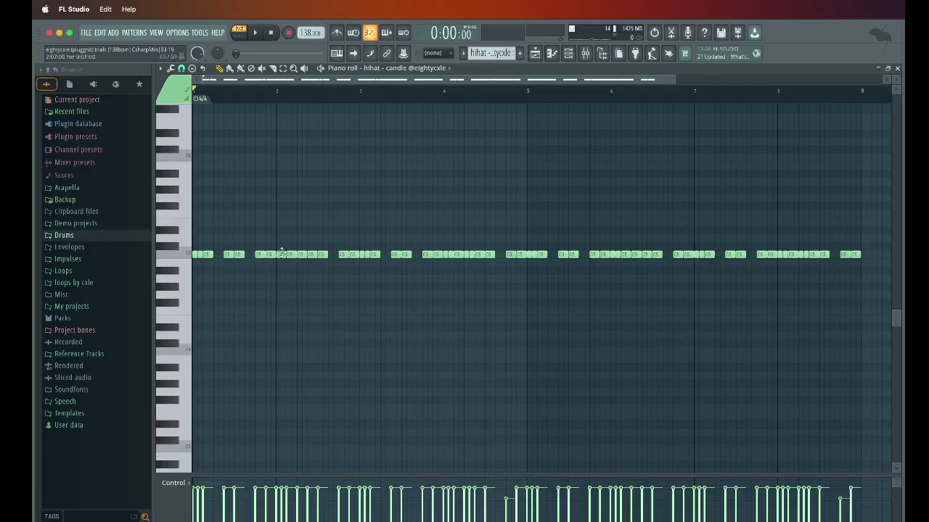
{"action": "key", "text": "space"}
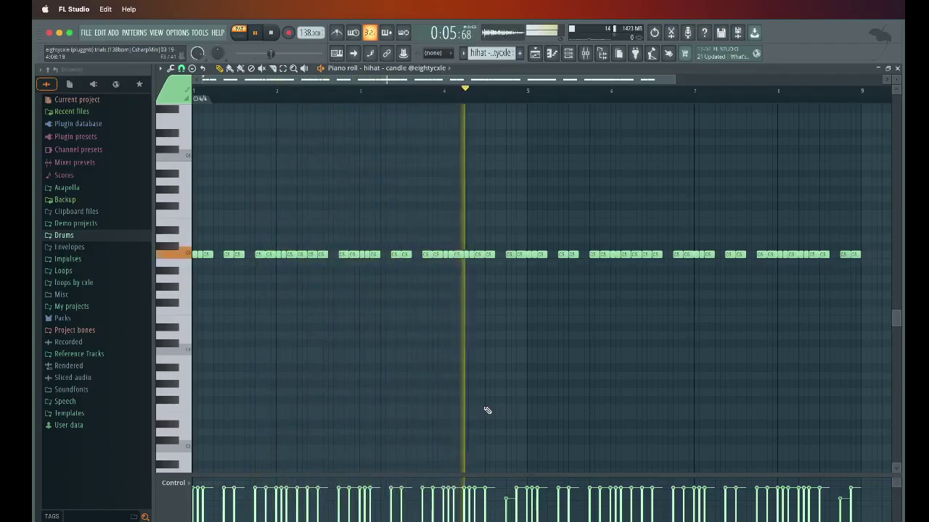
{"action": "key", "text": "space"}
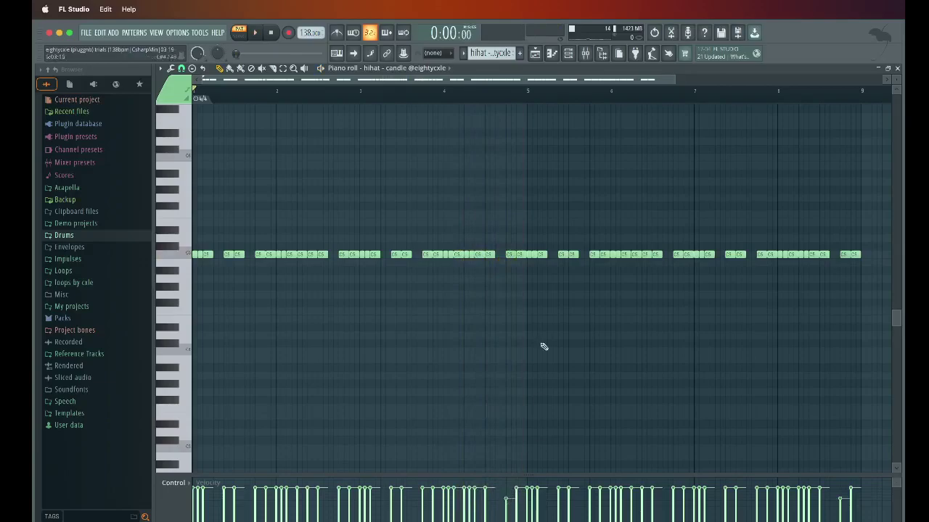
Show the Trench Klap notes in the piano roll and play the clap pattern.
{"action": "scroll", "coordinate": [497, 51], "scroll_direction": "down", "scroll_amount": 1}
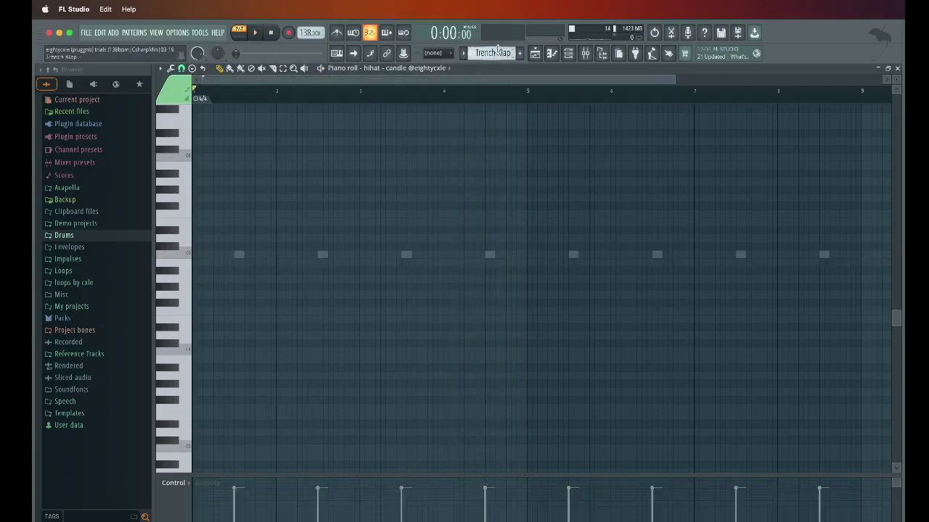
{"action": "left_click", "coordinate": [425, 68]}
{"action": "left_click", "coordinate": [396, 194]}
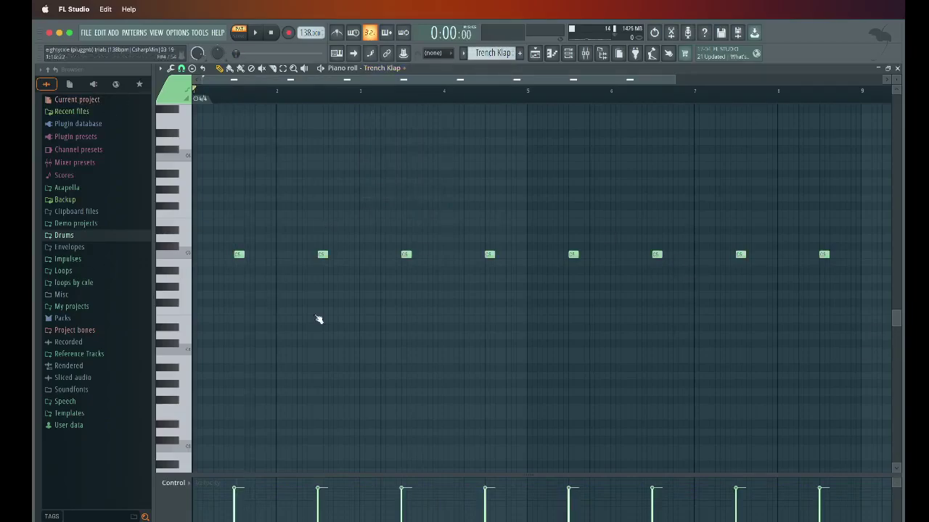
{"action": "key", "text": "space"}
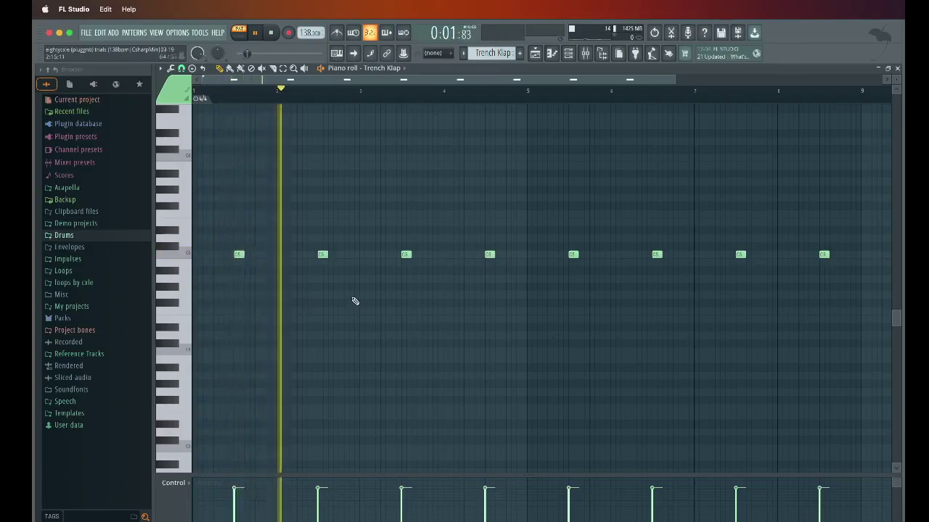
{"action": "key", "text": "space"}
Show the Basic Rim notes in the piano roll and play the rim pattern.
{"action": "scroll", "coordinate": [496, 53], "scroll_direction": "down", "scroll_amount": 1}
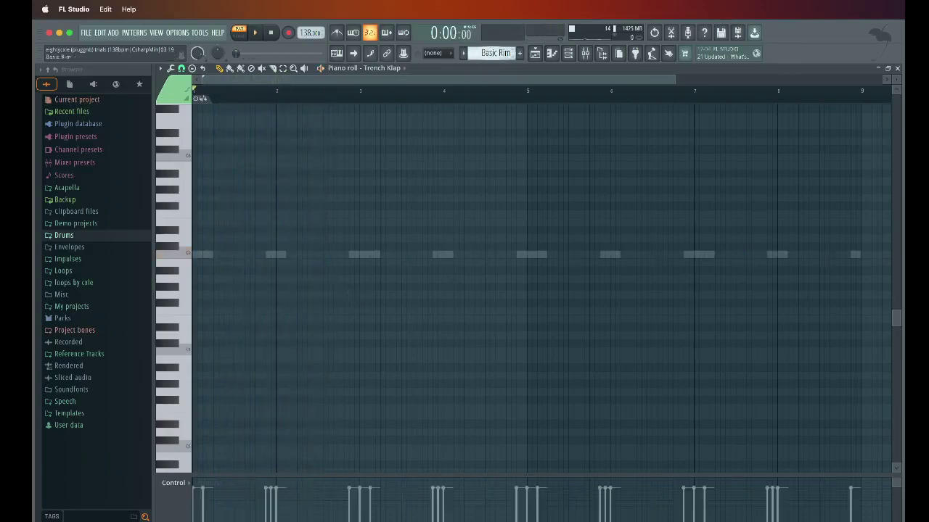
{"action": "left_click", "coordinate": [363, 68]}
{"action": "left_click", "coordinate": [399, 201]}
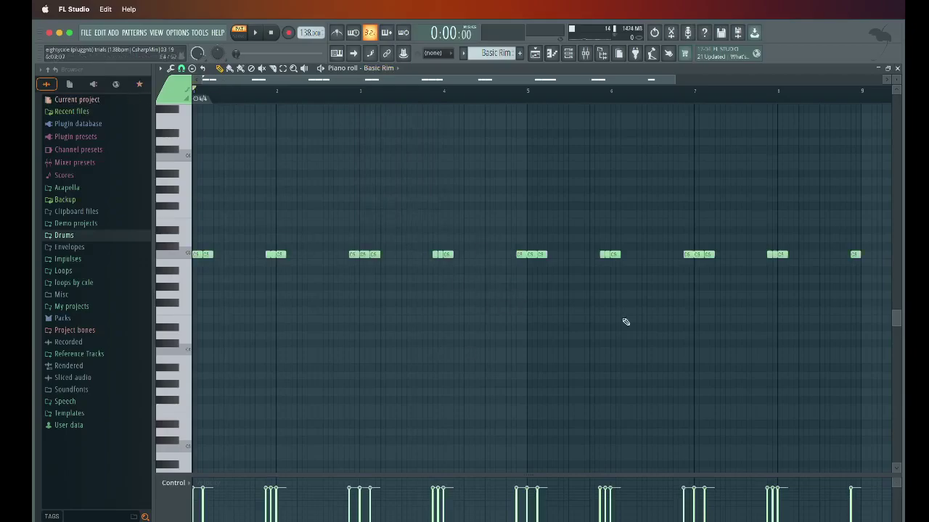
{"action": "key", "text": "space"}
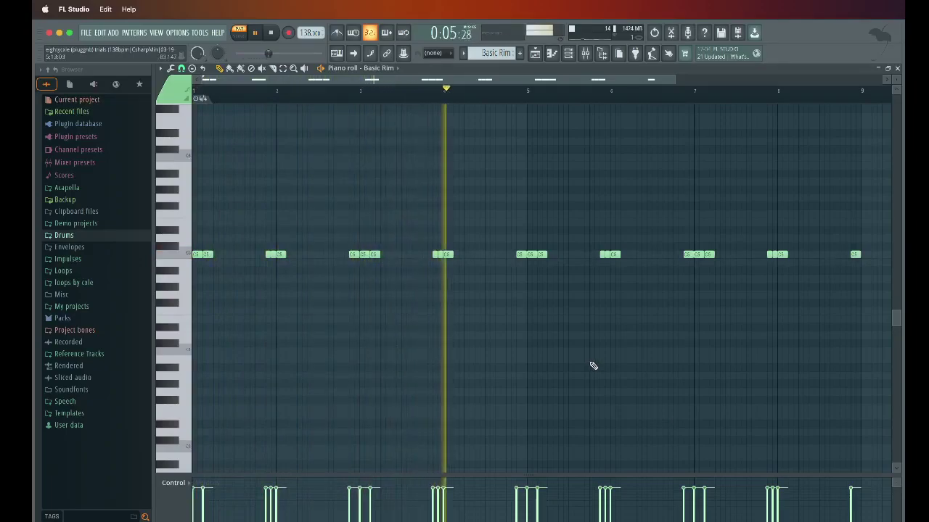
{"action": "key", "text": "space"}
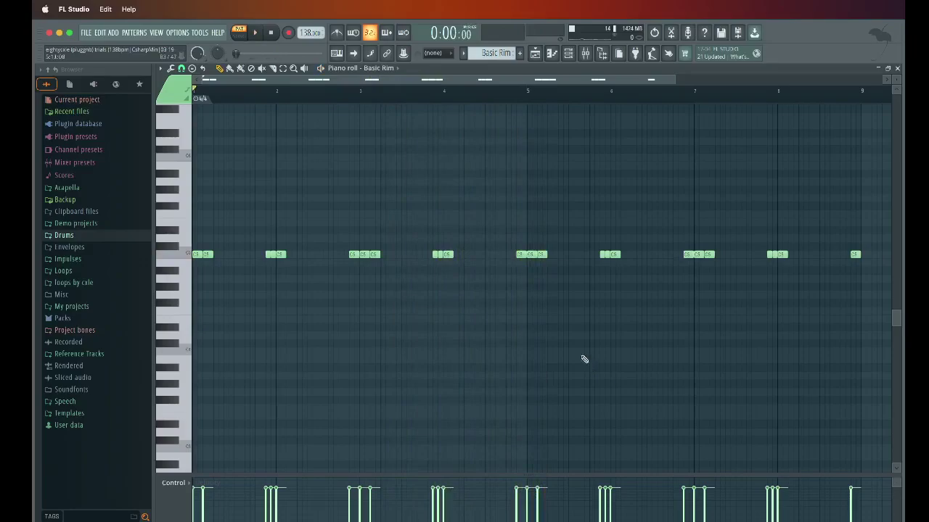
Play the playlist in song mode from bar 9 with only tracks 8 to 11 soloed, and unsolo them.
{"action": "left_click", "coordinate": [535, 55]}
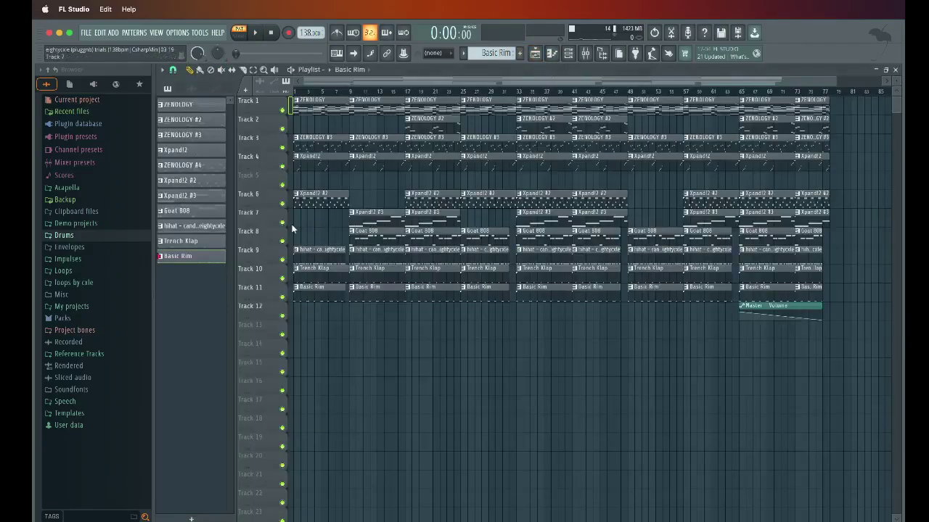
{"action": "right_click", "coordinate": [289, 299]}
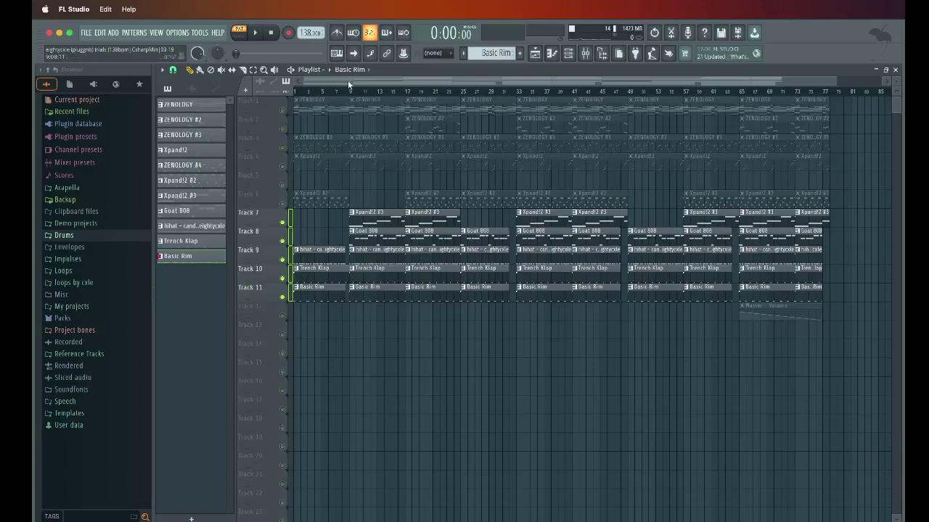
{"action": "key", "text": "l"}
{"action": "key", "text": "space"}
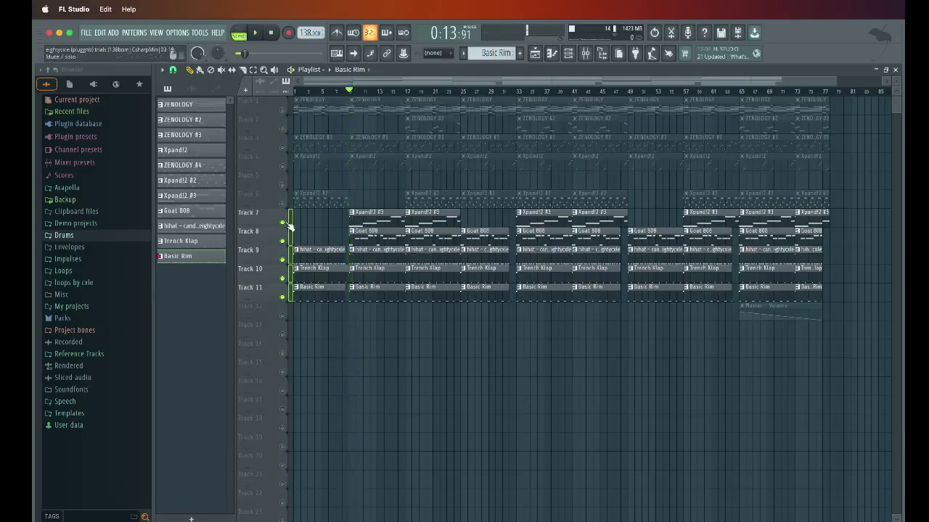
{"action": "left_click", "coordinate": [283, 297], "text": "ctrl"}
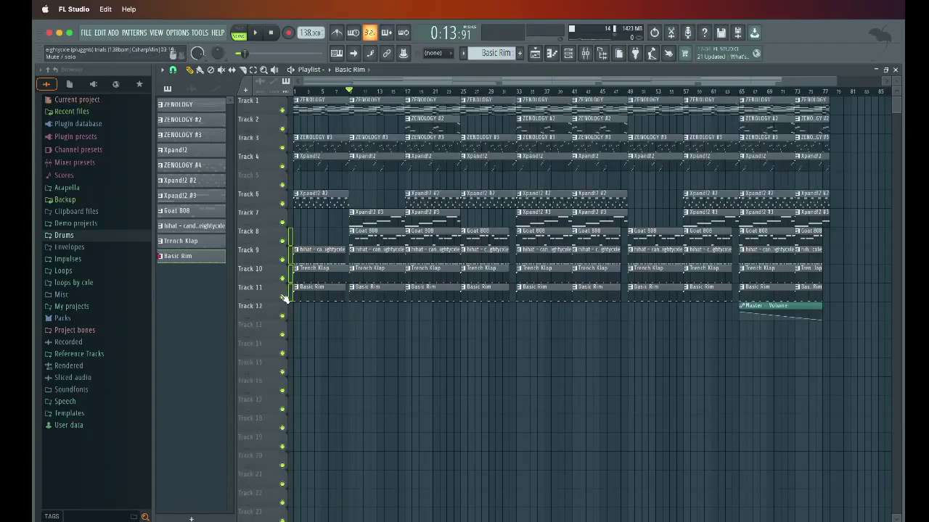
{"action": "left_click", "coordinate": [283, 297], "text": "ctrl"}
{"action": "key", "text": "space"}
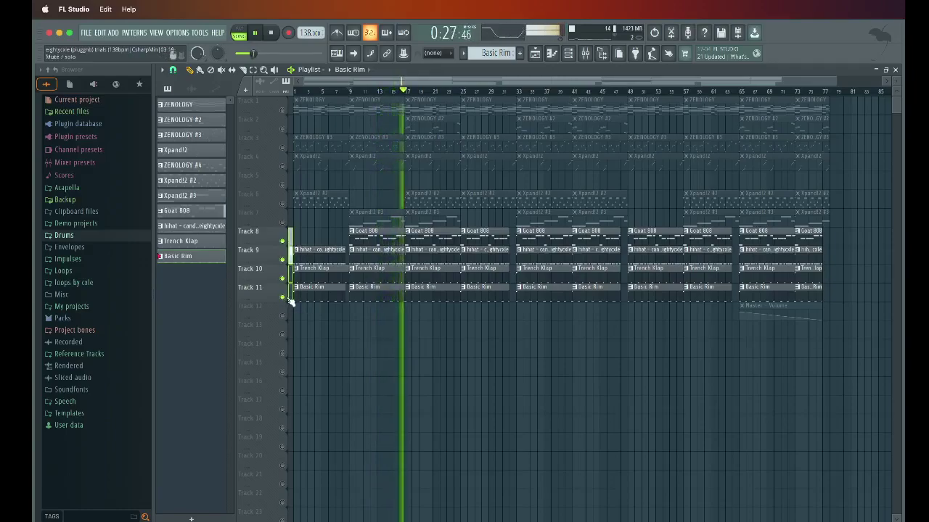
{"action": "key", "text": "space"}
{"action": "right_click", "coordinate": [288, 299]}
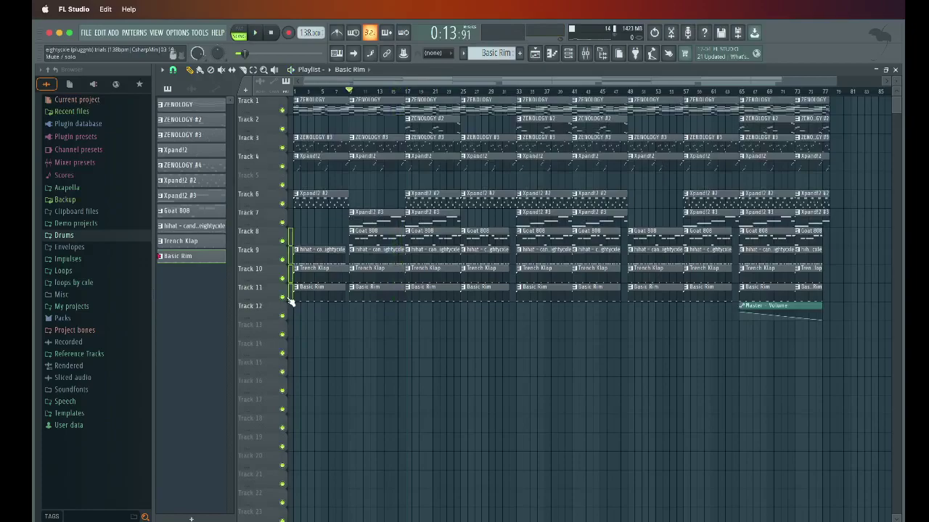
Mark out the arrangement's sections across the playlist and trim the last melody clips to the end of the drum clips.
{"action": "key", "text": "Home"}
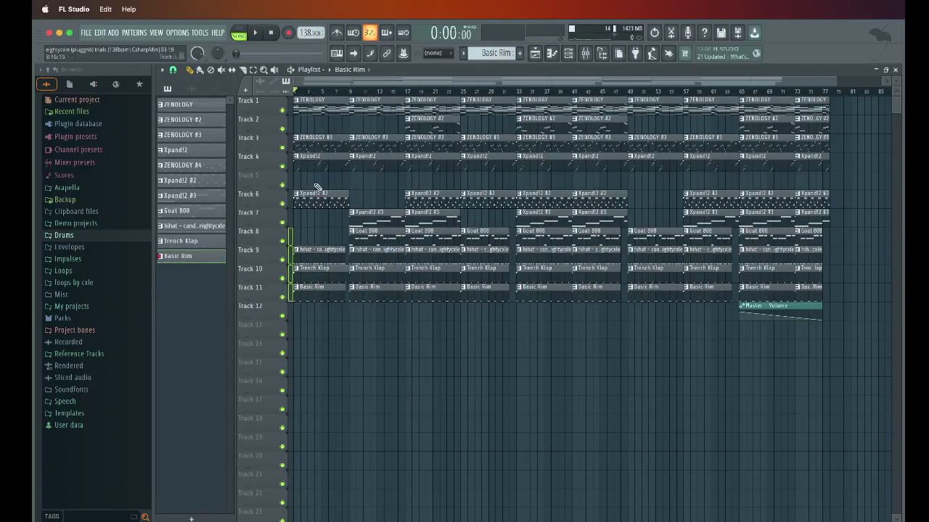
{"action": "left_click_drag", "start_coordinate": [395, 320], "coordinate": [333, 125]}
{"action": "left_click", "coordinate": [322, 315]}
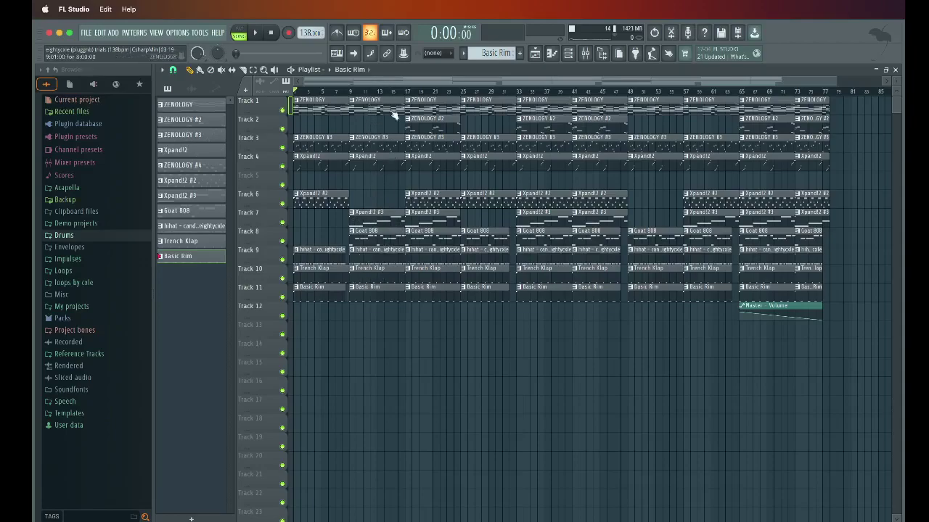
{"action": "left_click_drag", "start_coordinate": [432, 322], "coordinate": [501, 95]}
{"action": "left_click_drag", "start_coordinate": [544, 330], "coordinate": [602, 95]}
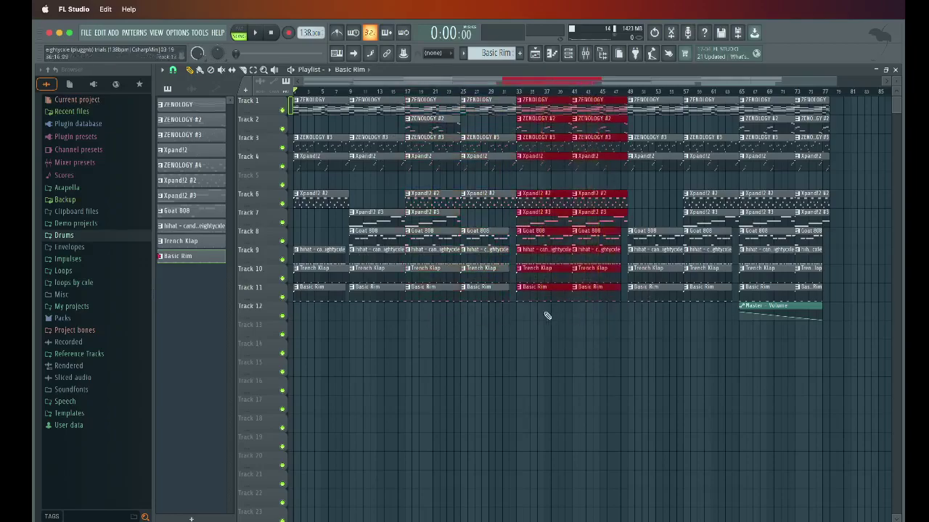
{"action": "left_click_drag", "start_coordinate": [615, 326], "coordinate": [830, 317]}
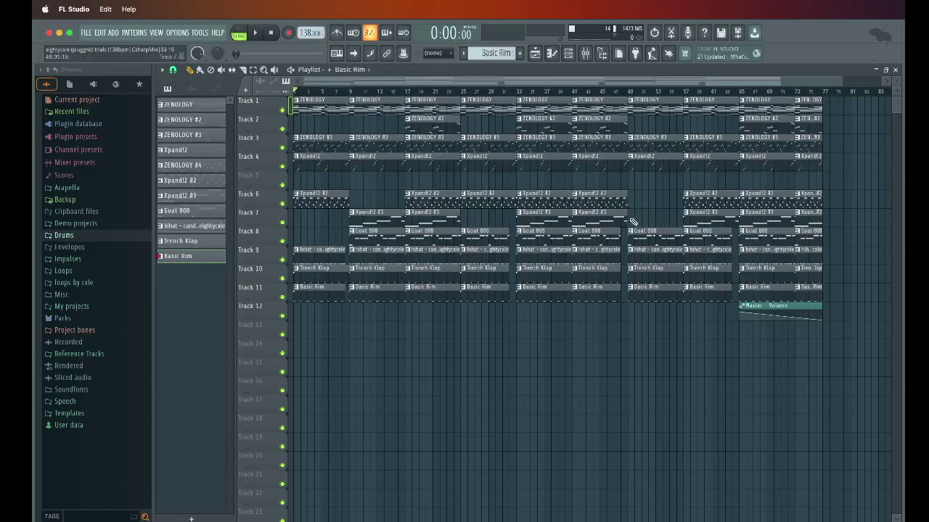
Play the full arrangement from the start of the playlist and stop it.
{"action": "left_click_drag", "start_coordinate": [312, 92], "coordinate": [182, 85]}
{"action": "key", "text": "space"}
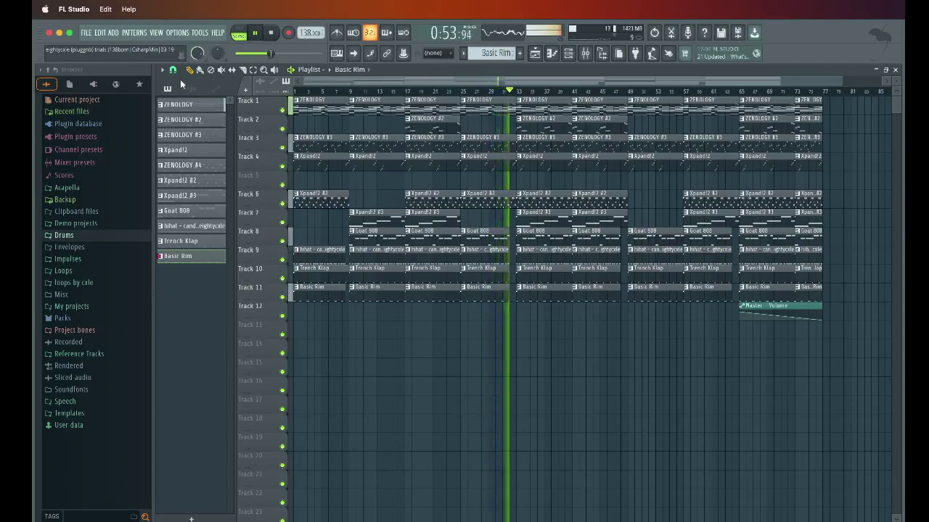
{"action": "key", "text": "space"}
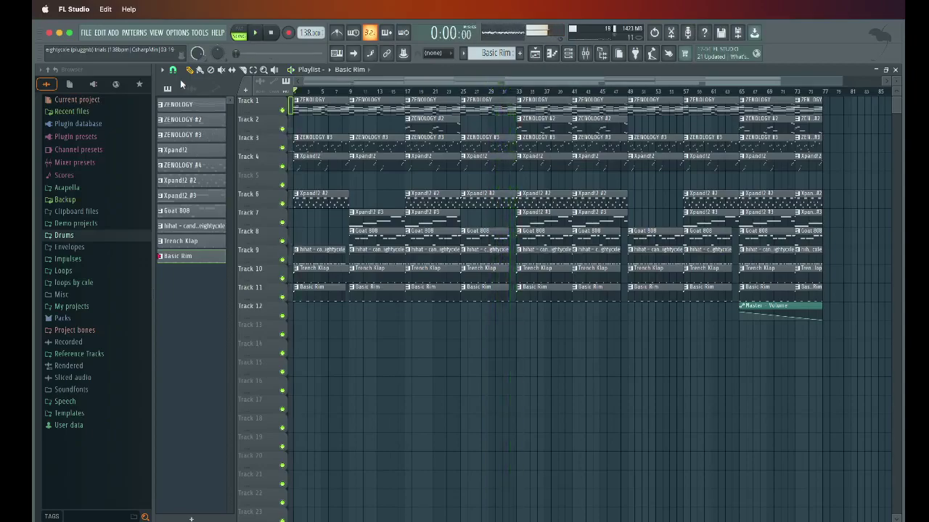
View the first ZENOLOGY clip's notes in the piano roll and return to the playlist.
{"action": "scroll", "coordinate": [441, 105], "scroll_direction": "down", "scroll_amount": 2}
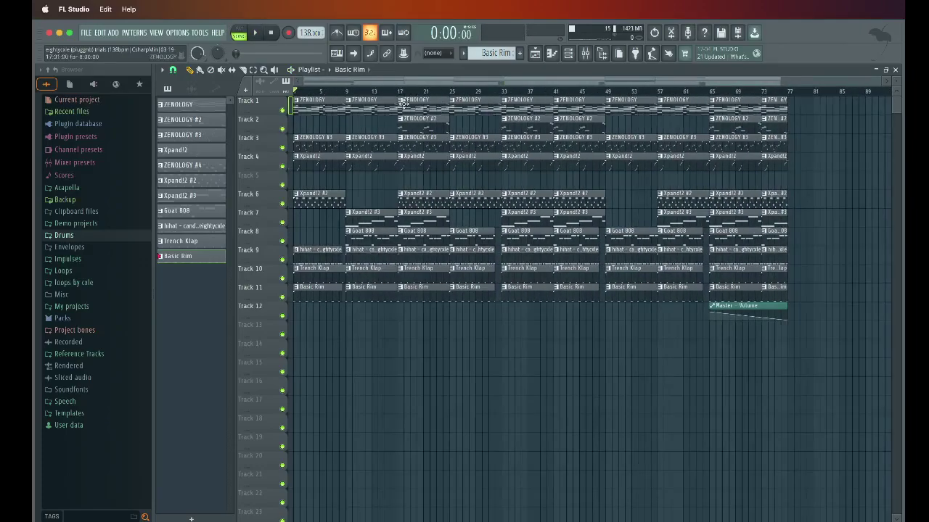
{"action": "double_click", "coordinate": [310, 103]}
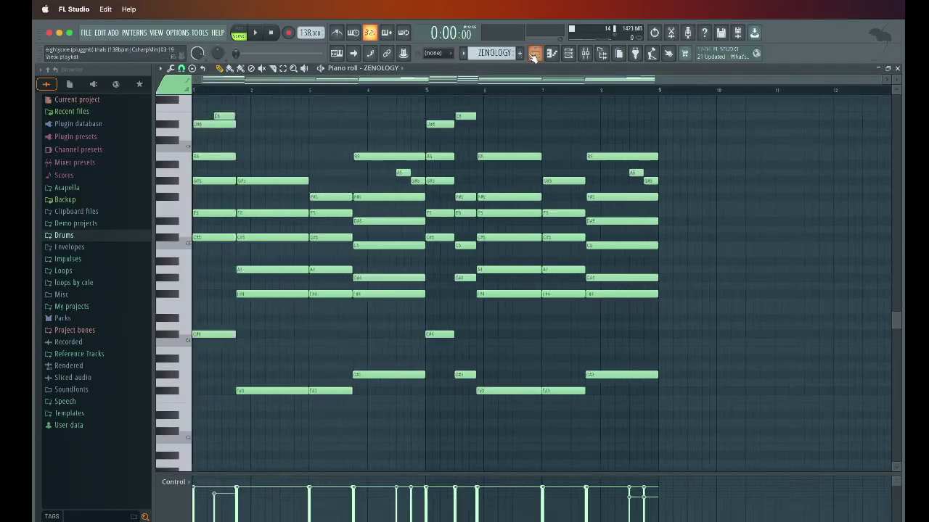
{"action": "key", "text": "F7"}
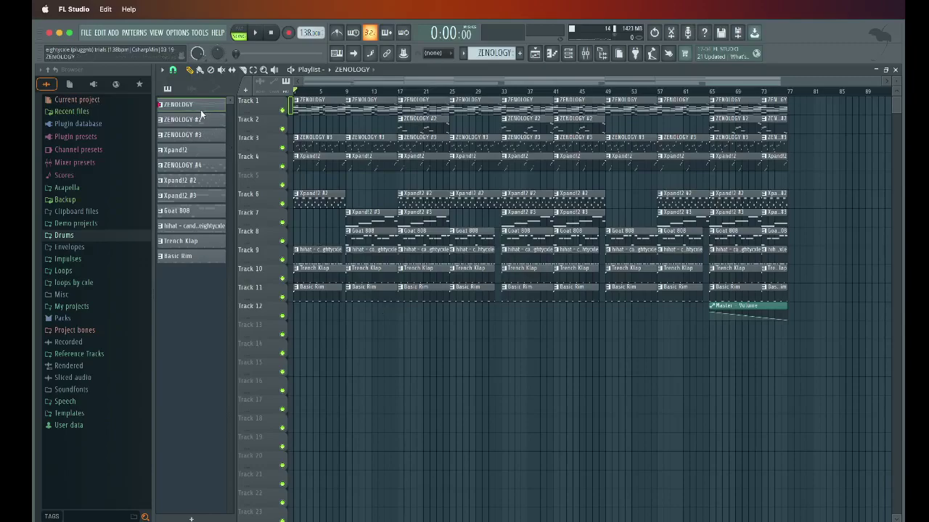
{"action": "left_click", "coordinate": [315, 93]}
Expand the eightycxle 500 Stash in the browser's Drums folder and look into its Mixer Presets folder.
{"action": "left_click", "coordinate": [105, 236]}
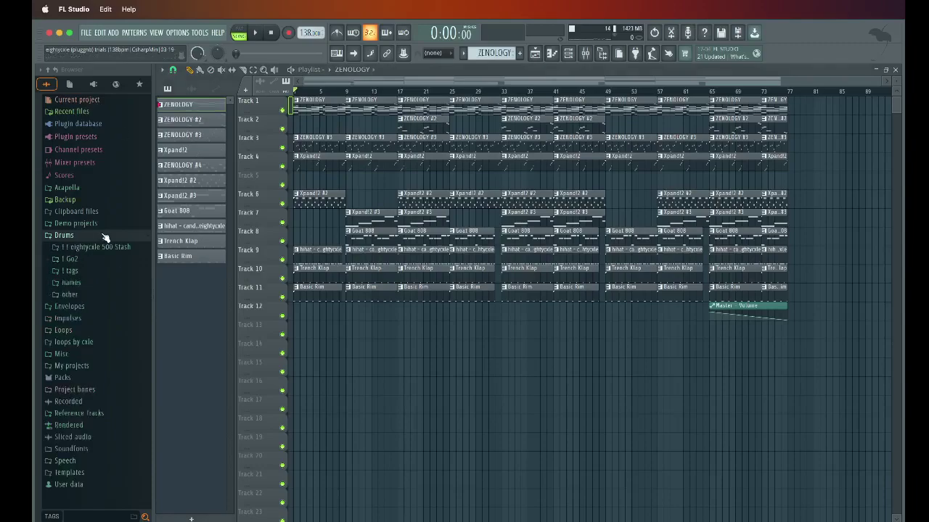
{"action": "left_click", "coordinate": [107, 246]}
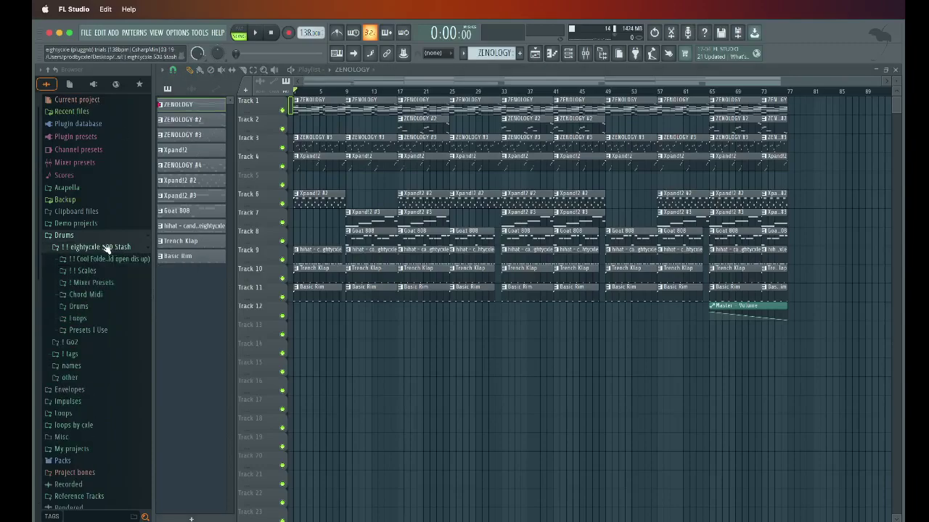
{"action": "left_click", "coordinate": [86, 236]}
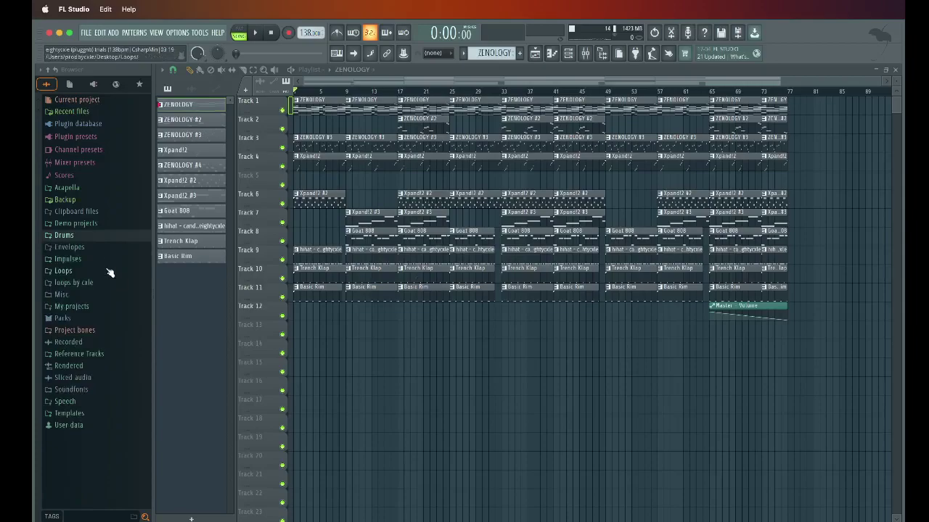
{"action": "left_click", "coordinate": [106, 237]}
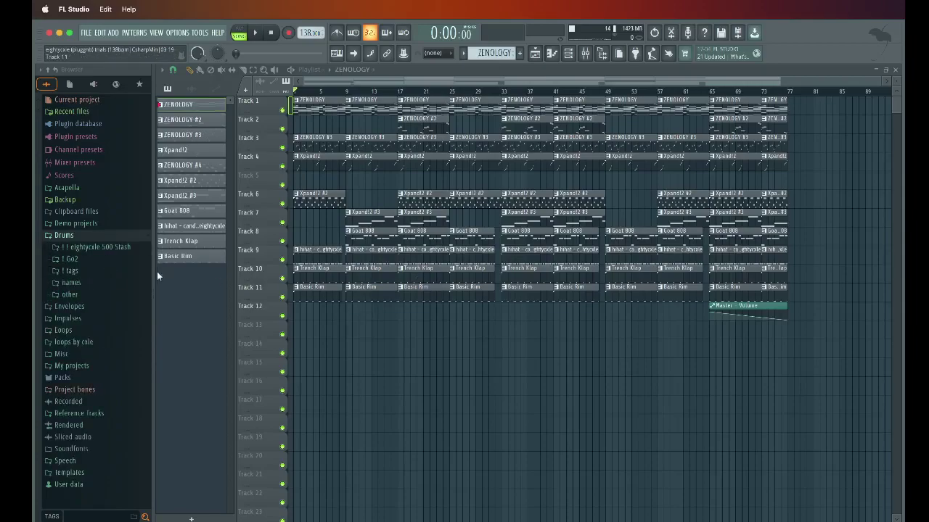
{"action": "left_click", "coordinate": [122, 248]}
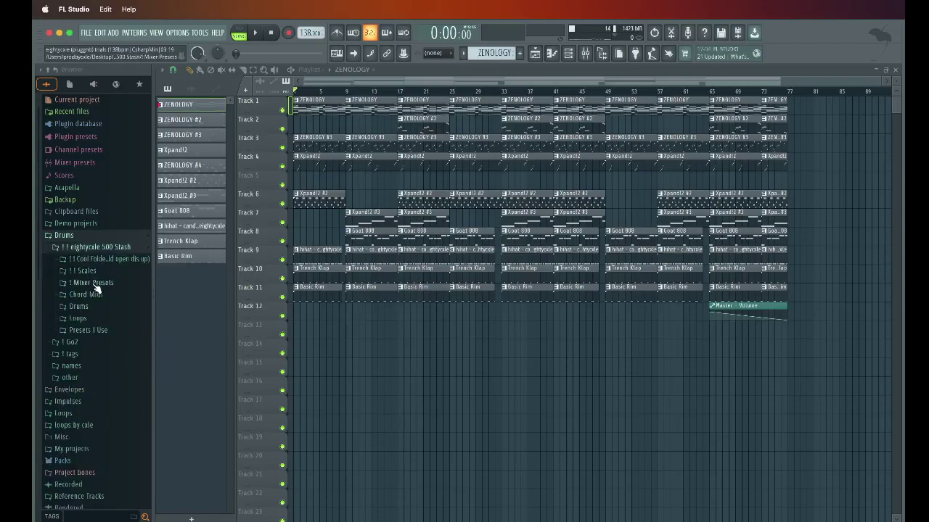
{"action": "left_click", "coordinate": [94, 284]}
{"action": "left_click", "coordinate": [96, 287]}
Look through the Presets I Use folder's Serum, SRX KEYBOARDS, Surge XT, Xpand!2 and ZENOLOGY subfolders, and collapse it.
{"action": "left_click", "coordinate": [102, 331]}
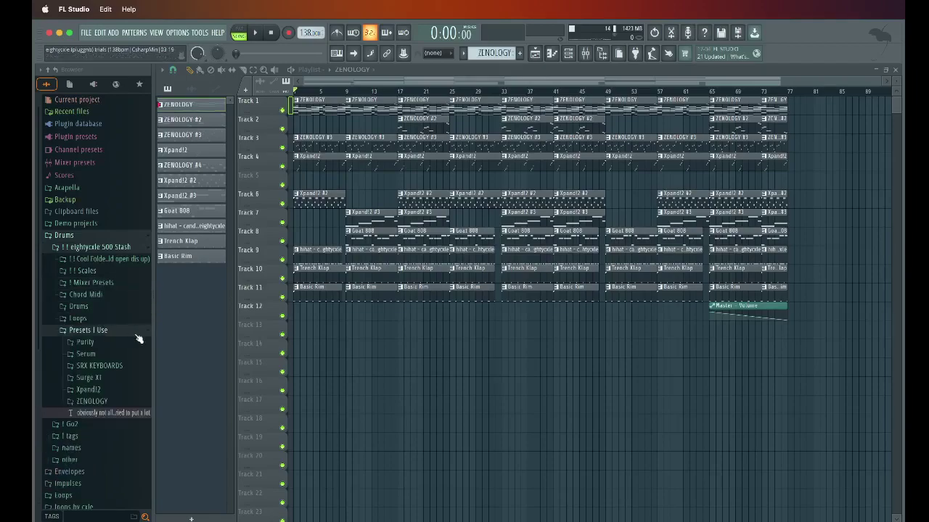
{"action": "left_click", "coordinate": [104, 357]}
{"action": "left_click", "coordinate": [103, 357]}
{"action": "left_click", "coordinate": [105, 357]}
{"action": "left_click", "coordinate": [106, 359]}
{"action": "left_click", "coordinate": [101, 366]}
{"action": "left_click", "coordinate": [98, 402]}
{"action": "left_click", "coordinate": [96, 379]}
{"action": "left_click", "coordinate": [96, 390]}
{"action": "left_click", "coordinate": [104, 392]}
{"action": "left_click", "coordinate": [102, 401]}
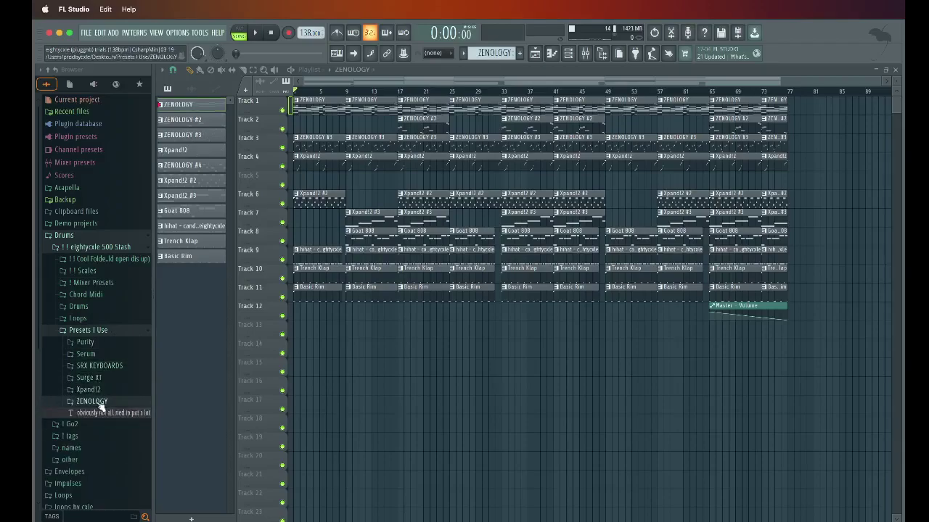
{"action": "left_click", "coordinate": [102, 402]}
{"action": "left_click", "coordinate": [101, 330]}
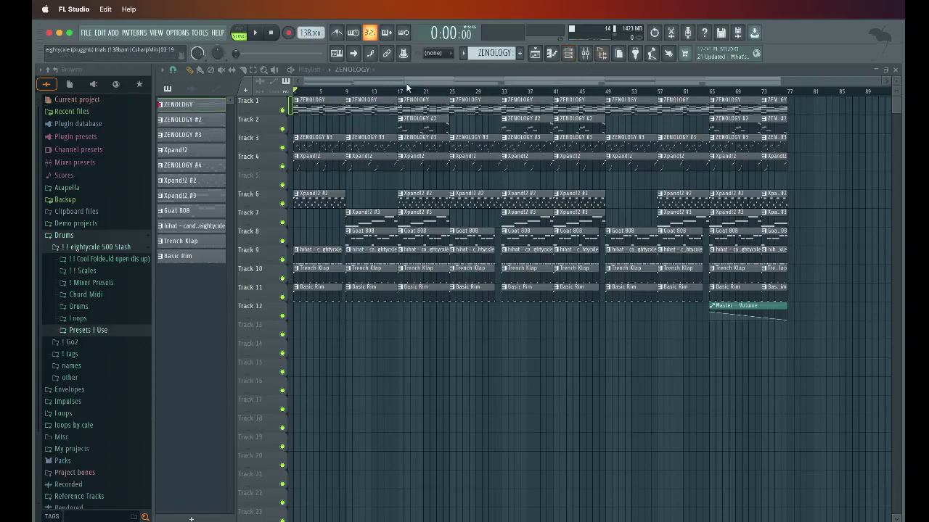
Look through the stash's Scales and Drums folders, including the 808s subfolder, and collapse them.
{"action": "left_click", "coordinate": [93, 272]}
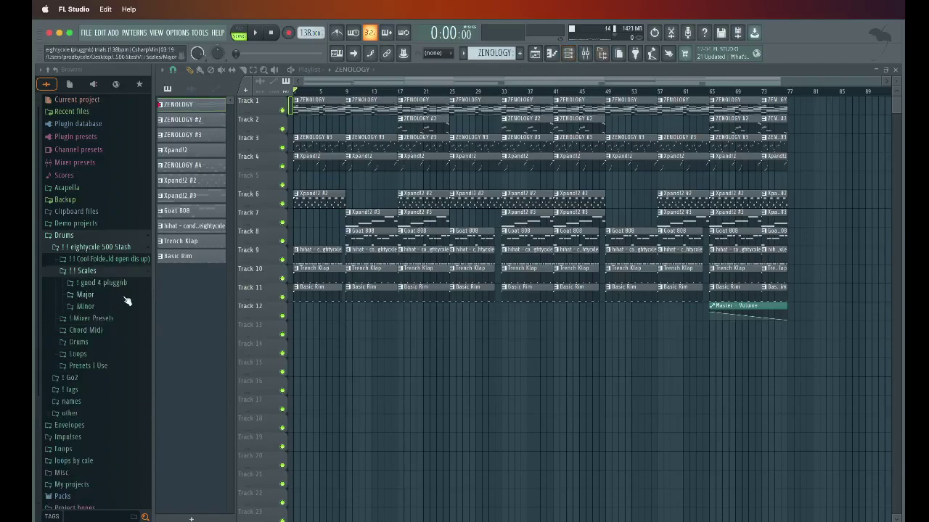
{"action": "left_click", "coordinate": [92, 272]}
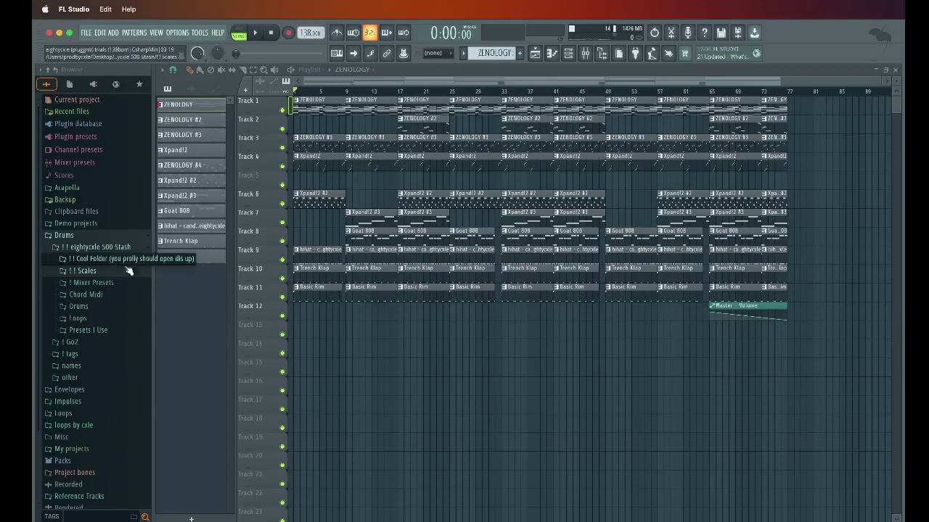
{"action": "left_click", "coordinate": [92, 308]}
{"action": "left_click", "coordinate": [92, 318]}
{"action": "left_click", "coordinate": [93, 320]}
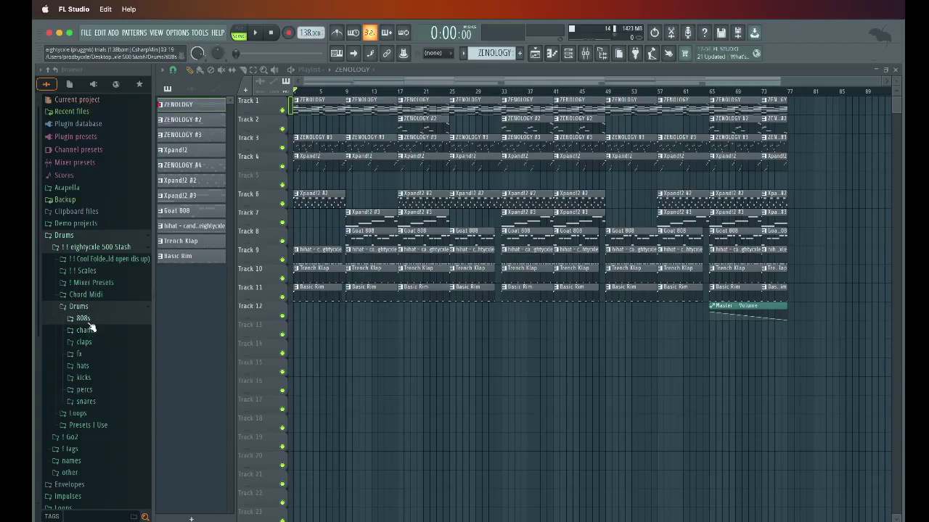
{"action": "left_click", "coordinate": [86, 319]}
{"action": "left_click", "coordinate": [78, 306]}
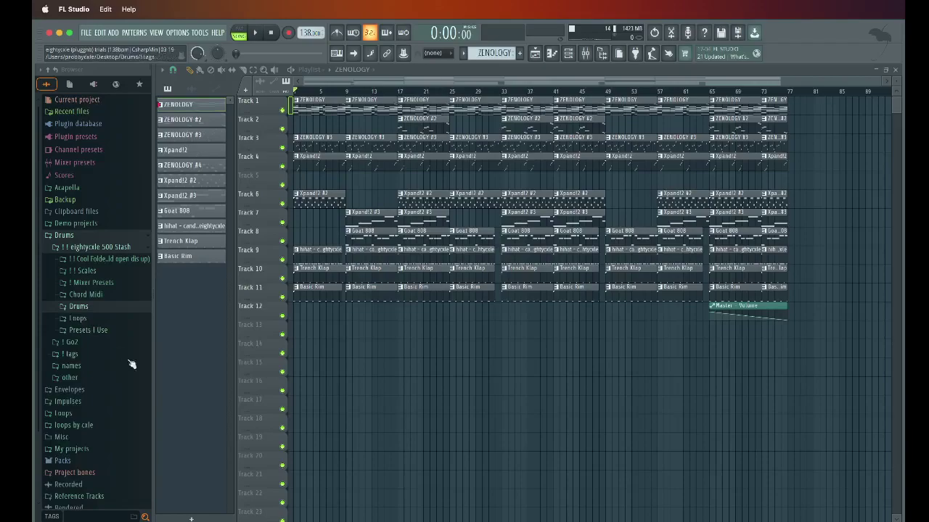